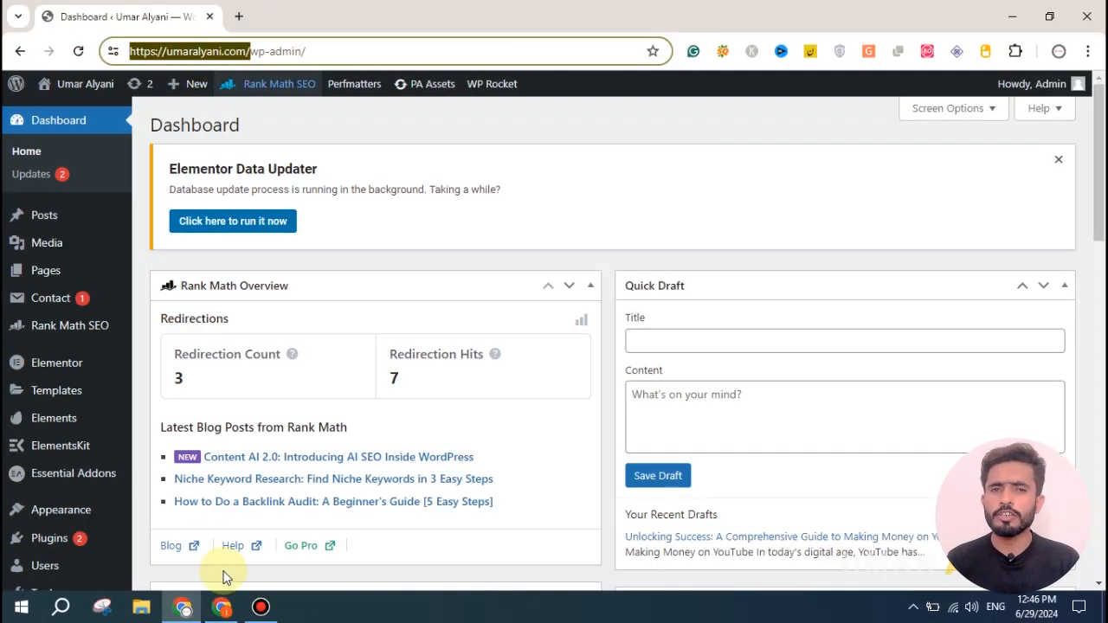
left_click(222, 608)
left_click(355, 421)
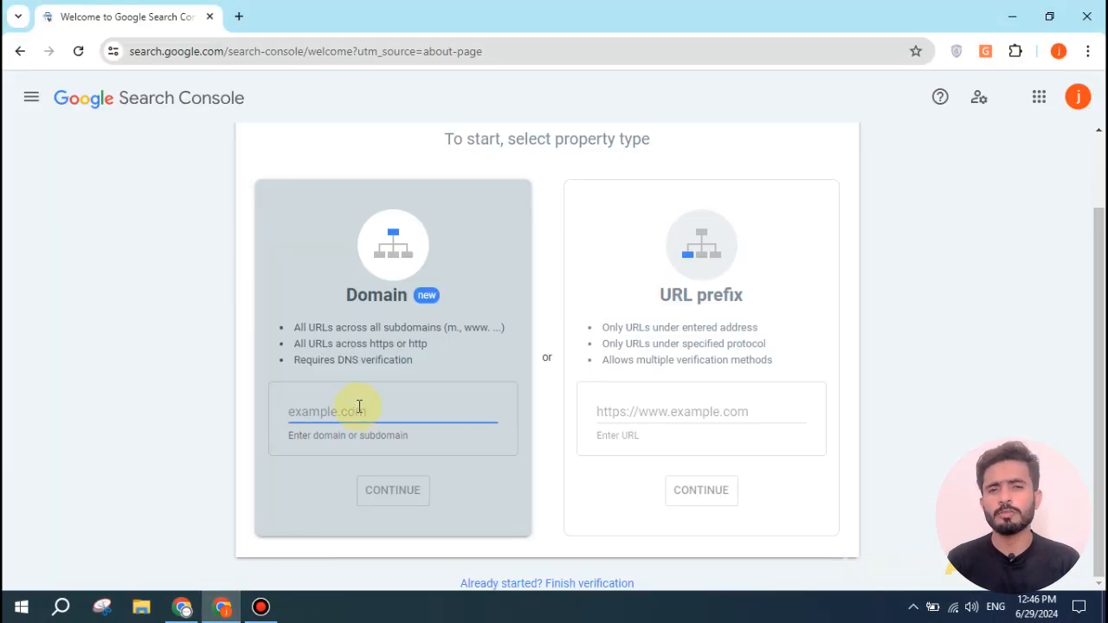
left_click(670, 418)
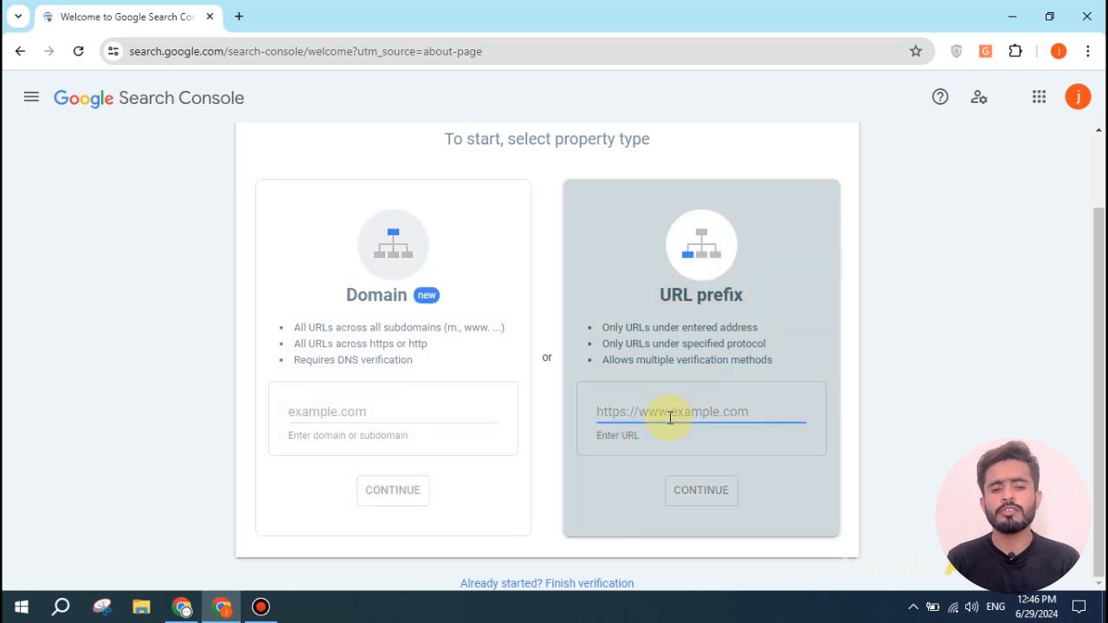
type("https://umaralyani.com/")
left_click(395, 412)
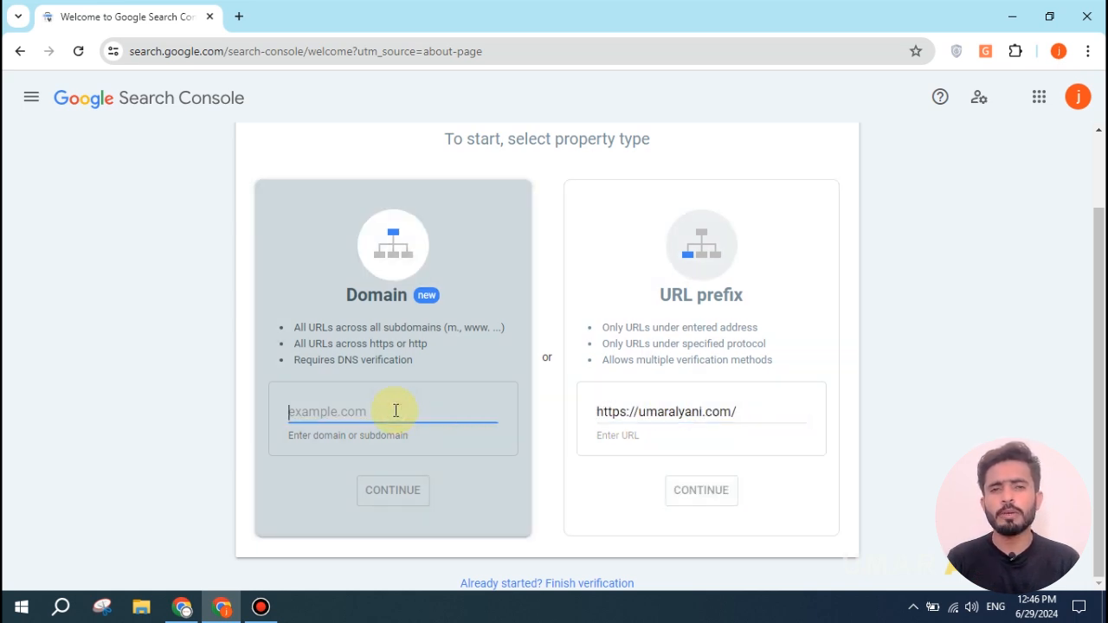
type("https://umaralyani.com/")
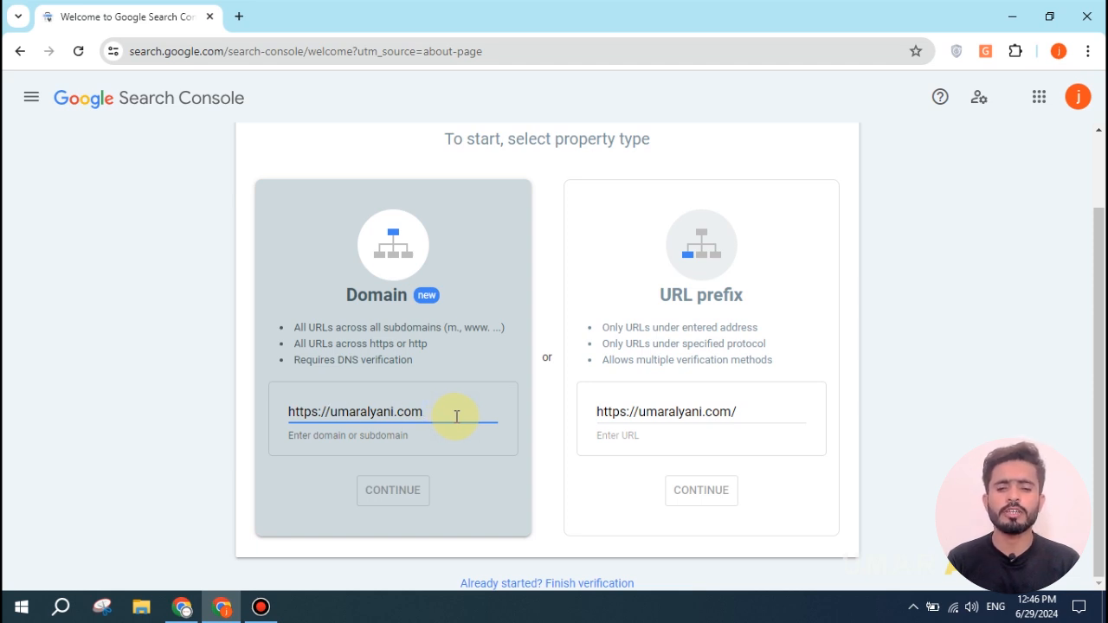
key("BackSpace")
key("BackSpace")
key("BackSpace")
key("BackSpace")
key("BackSpace")
key("BackSpace")
key("BackSpace")
key("BackSpace")
left_click_drag(456, 416, 289, 412)
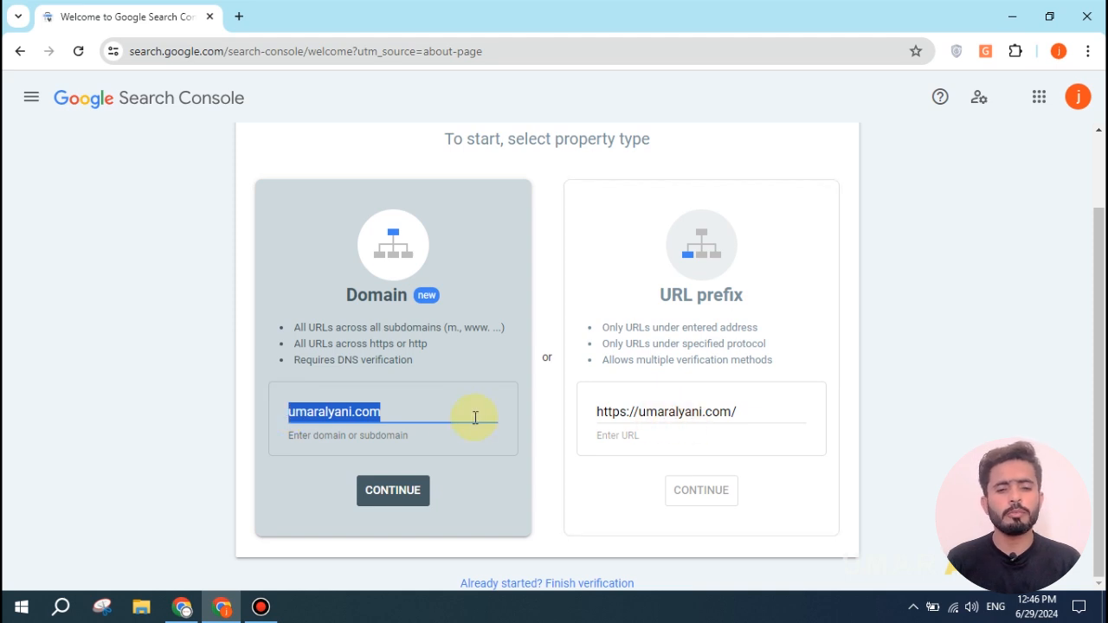
key("BackSpace")
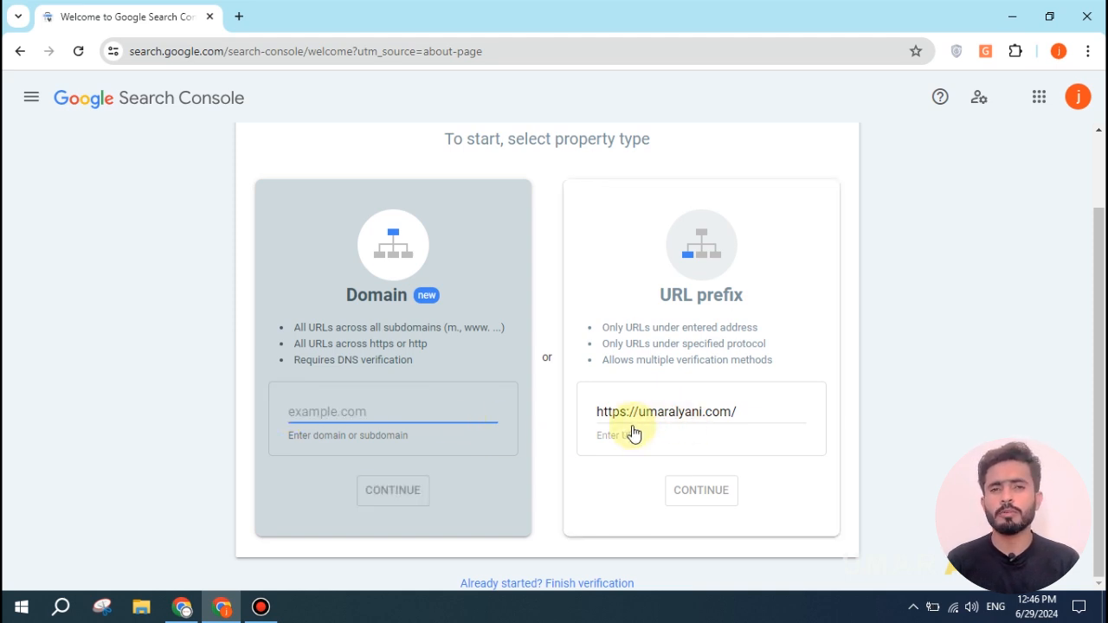
Submit the entered URL prefix property for ownership verification
left_click(742, 413)
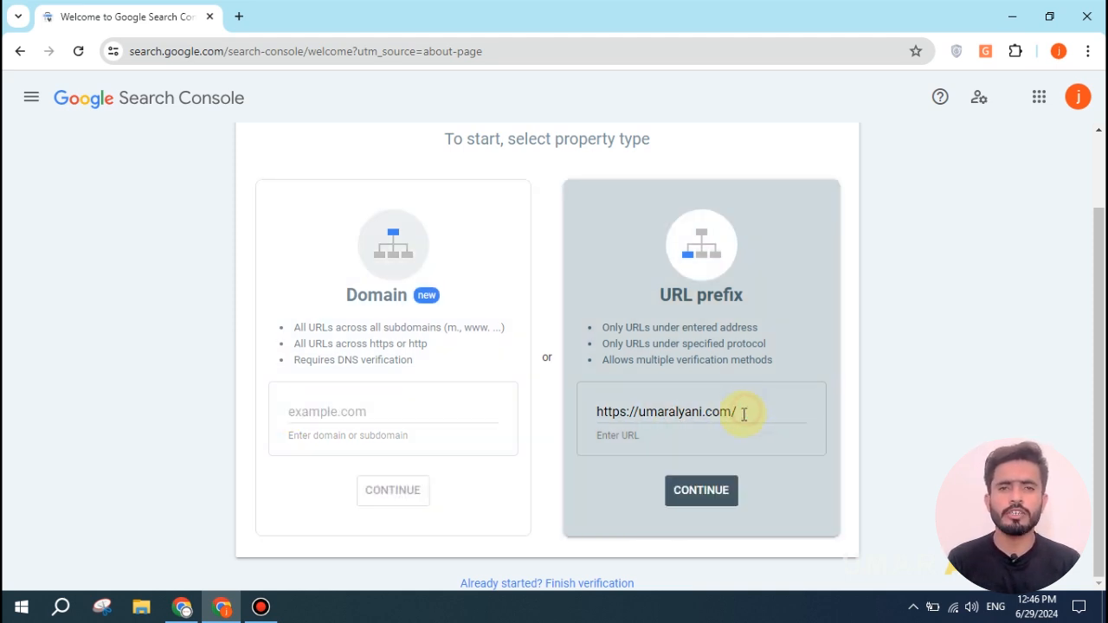
left_click(697, 491)
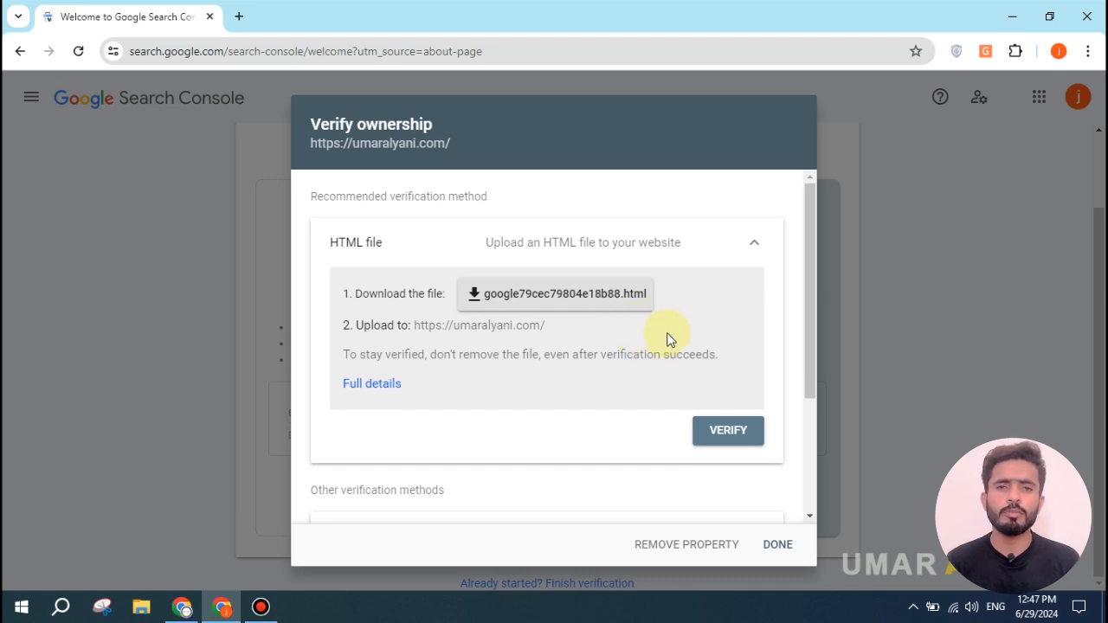
Review the ownership verification methods, download the HTML verification file, and open the Downloads folder in File Explorer
scroll(650, 315, "down", 1)
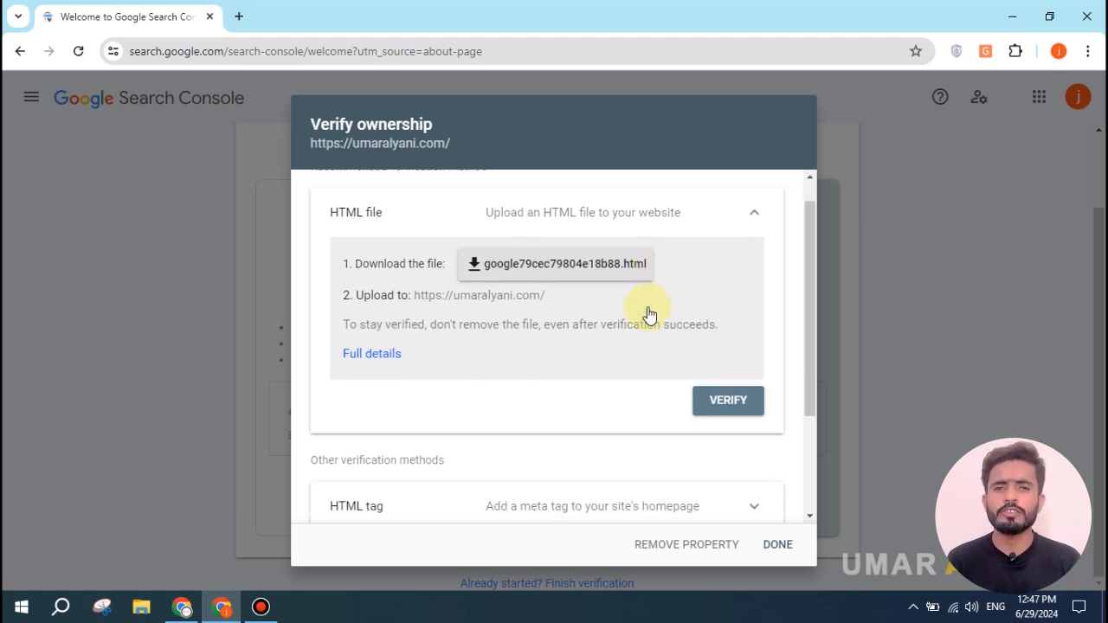
scroll(566, 312, "up", 1)
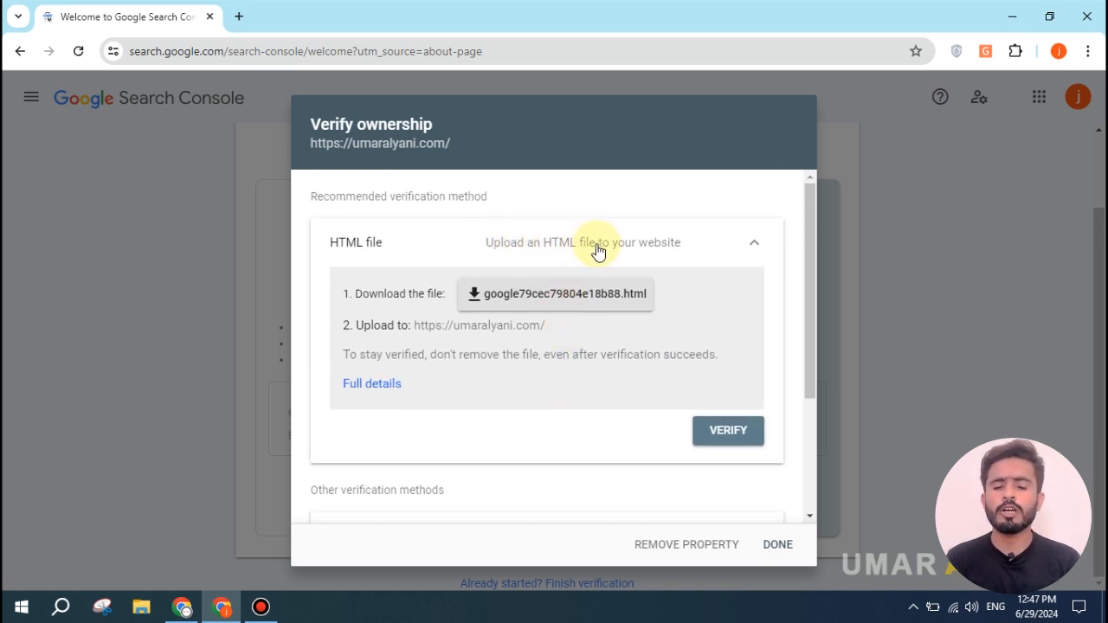
scroll(526, 322, "down", 3)
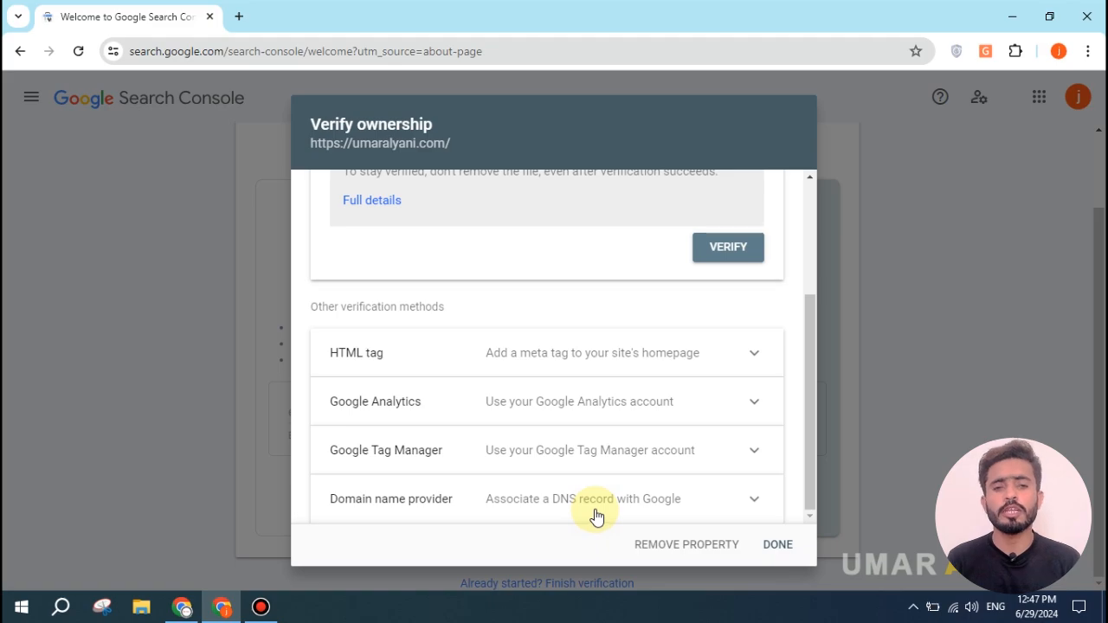
scroll(594, 508, "up", 3)
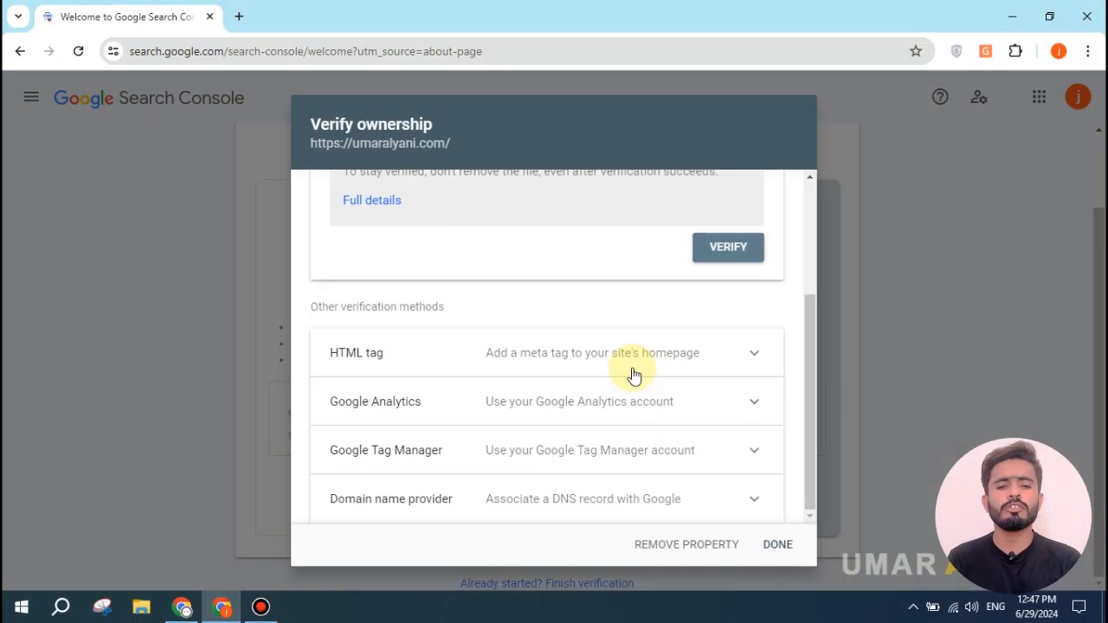
scroll(632, 374, "up", 3)
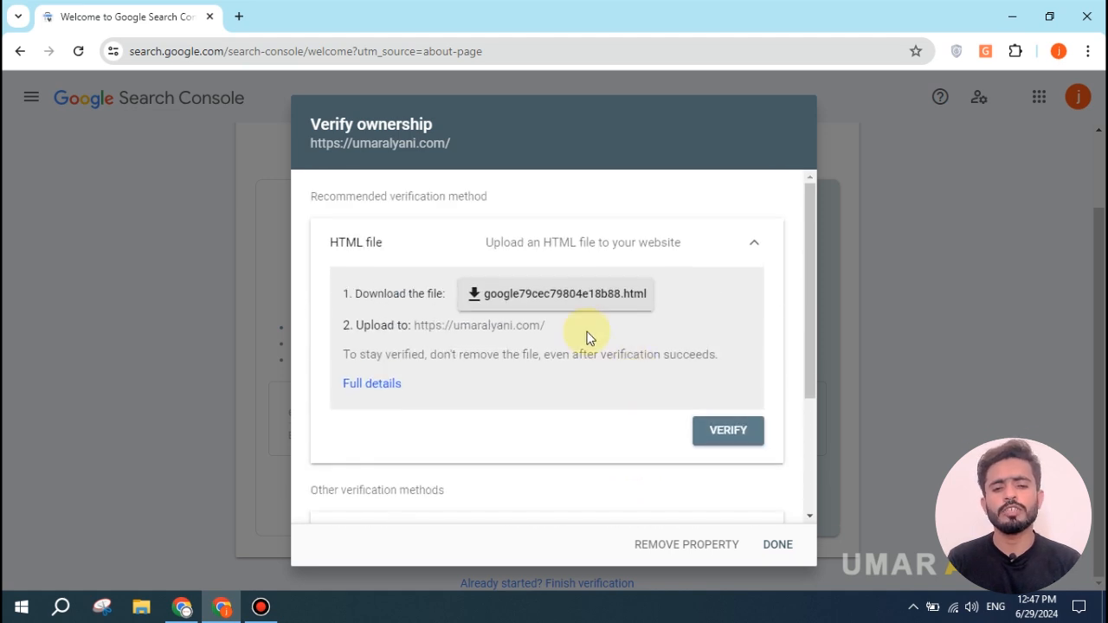
left_click(543, 301)
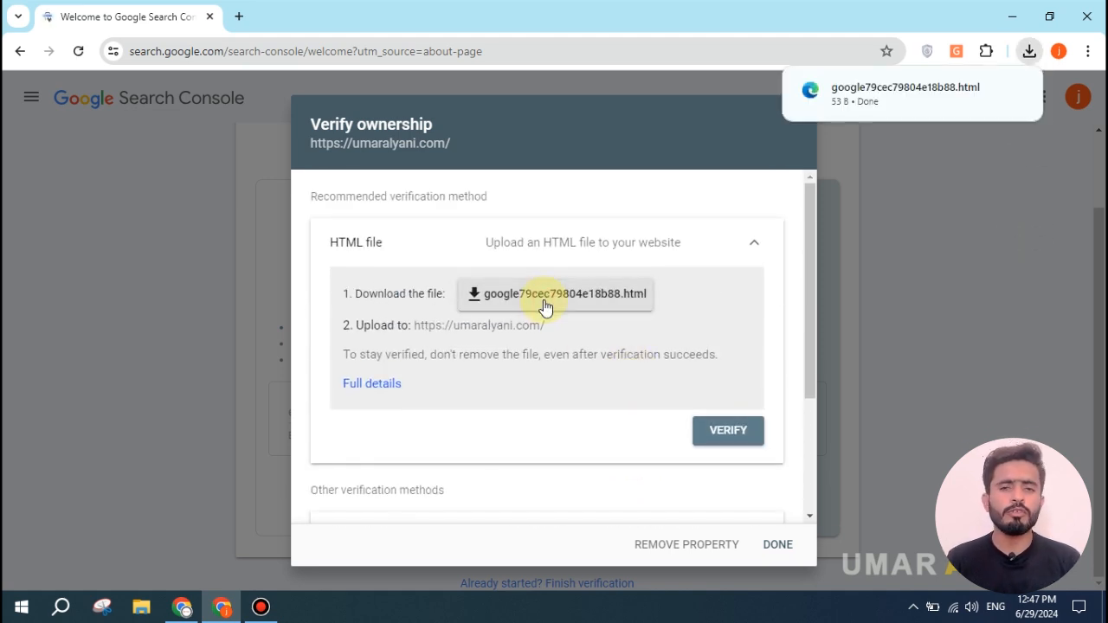
left_click(144, 608)
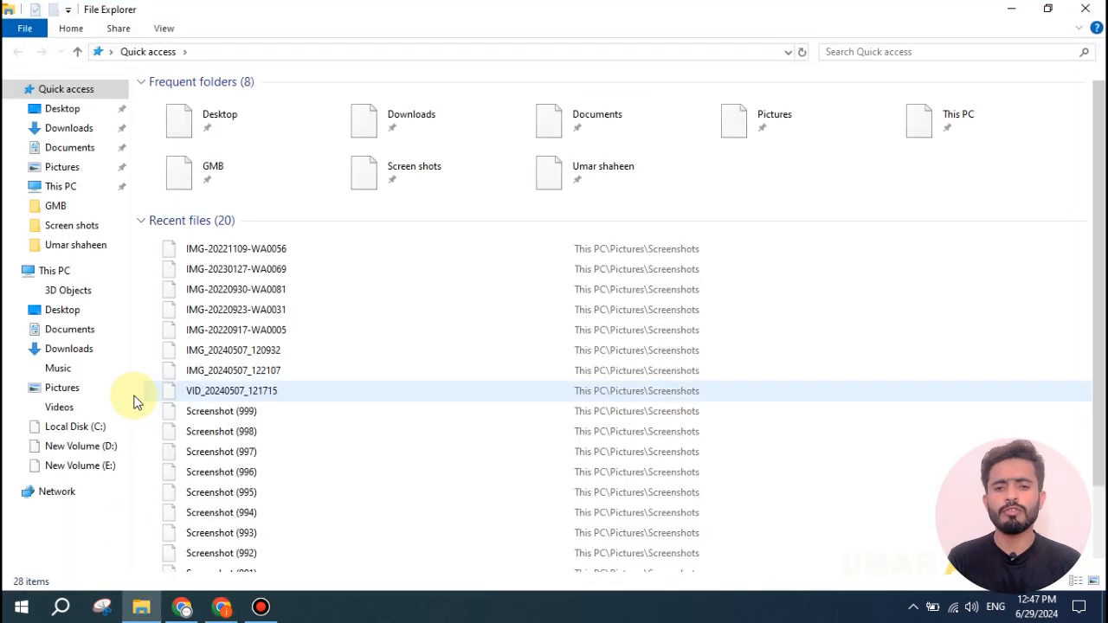
left_click(63, 128)
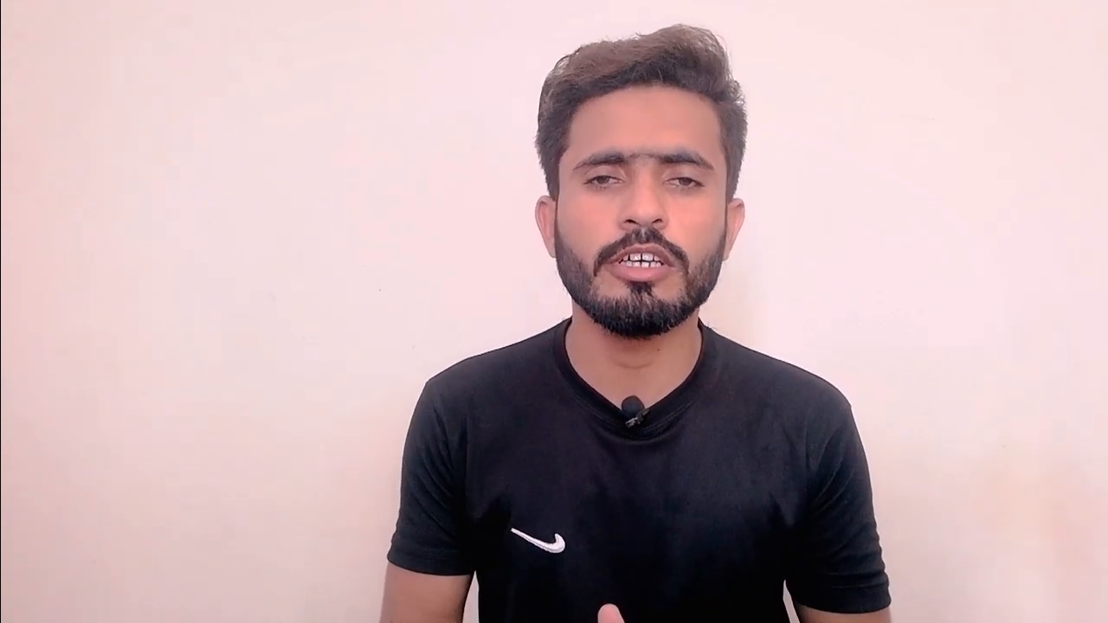
Search the web for "symbol host" in the WordPress browser window and open the Symbol Host website
type("h")
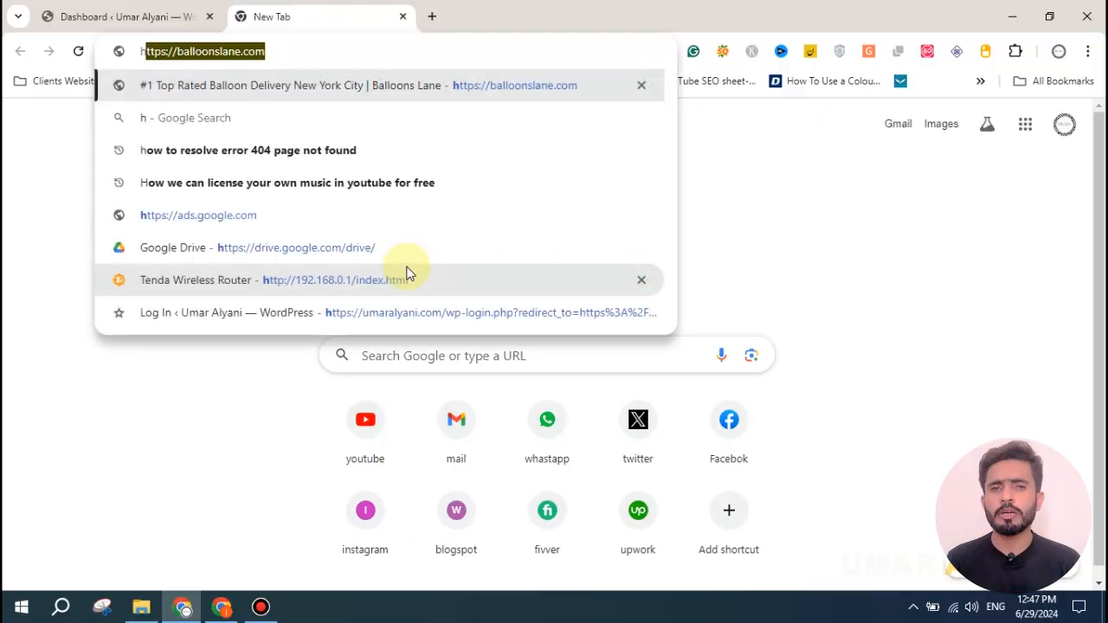
key("BackSpace")
key("BackSpace")
type("symbol host")
key("Return")
left_click(216, 248)
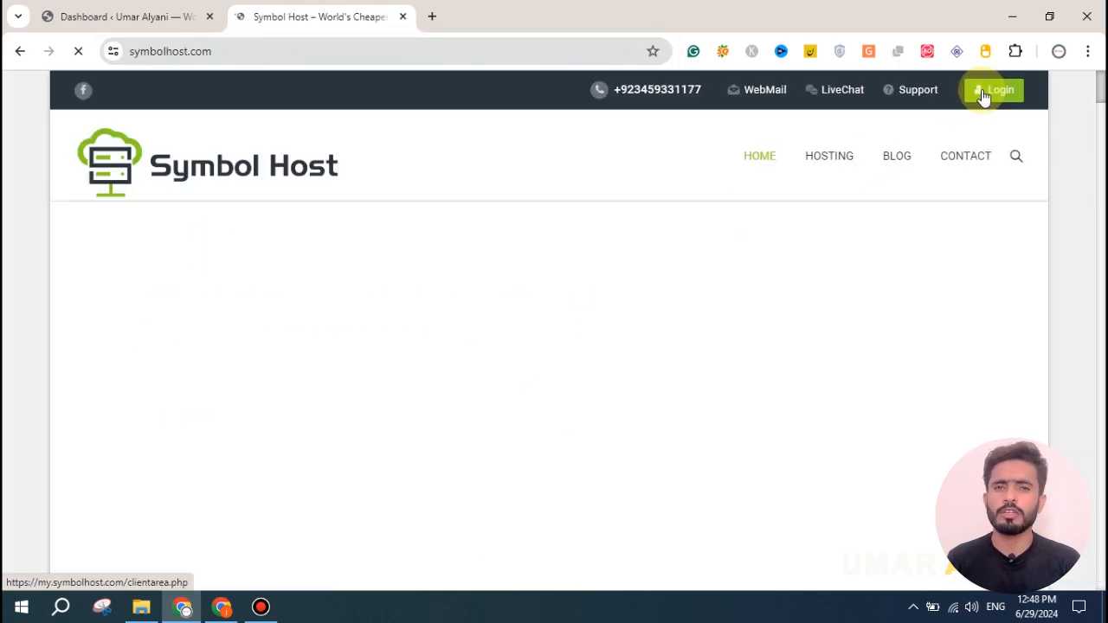
Log in to the Symbol Host client area with the saved account credentials and open cPanel for the active hosting service
left_click(987, 91)
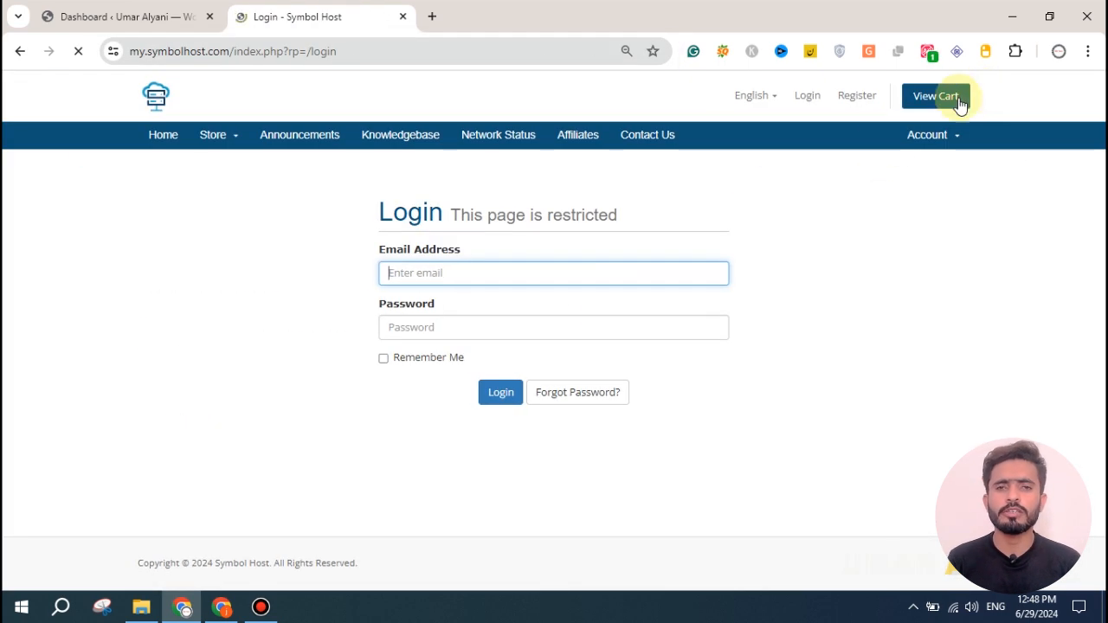
left_click(501, 394)
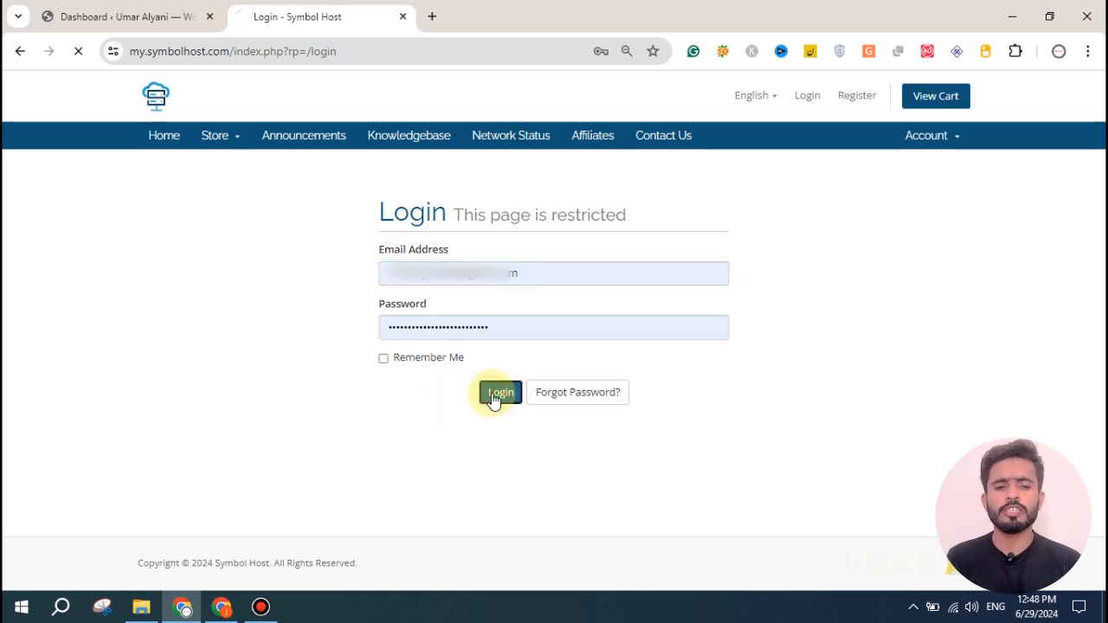
scroll(631, 246, "down", 5)
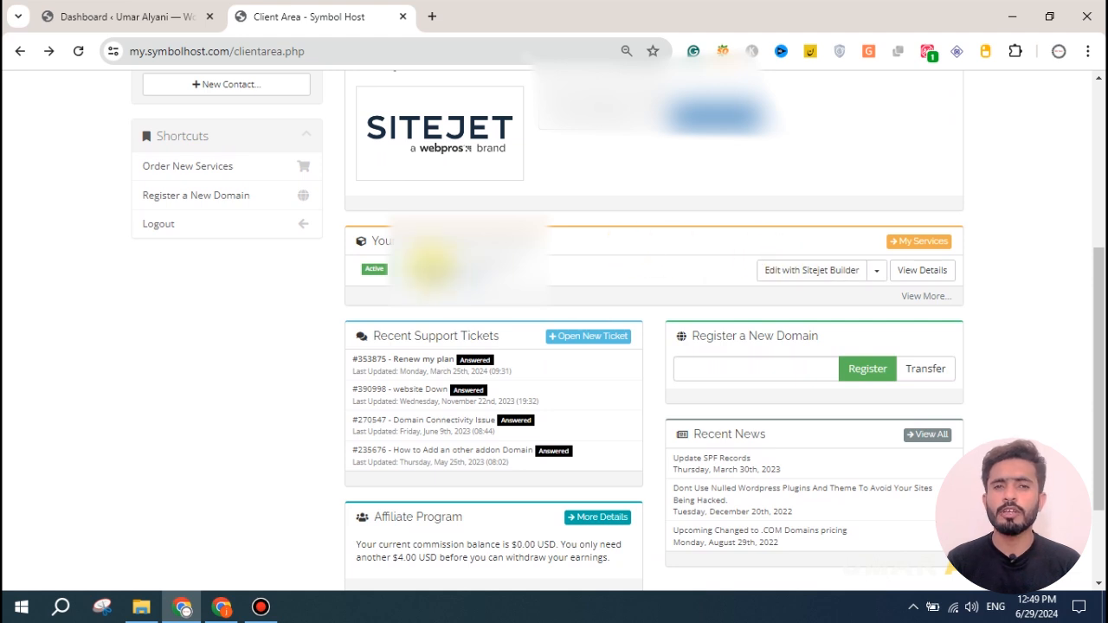
left_click(877, 272)
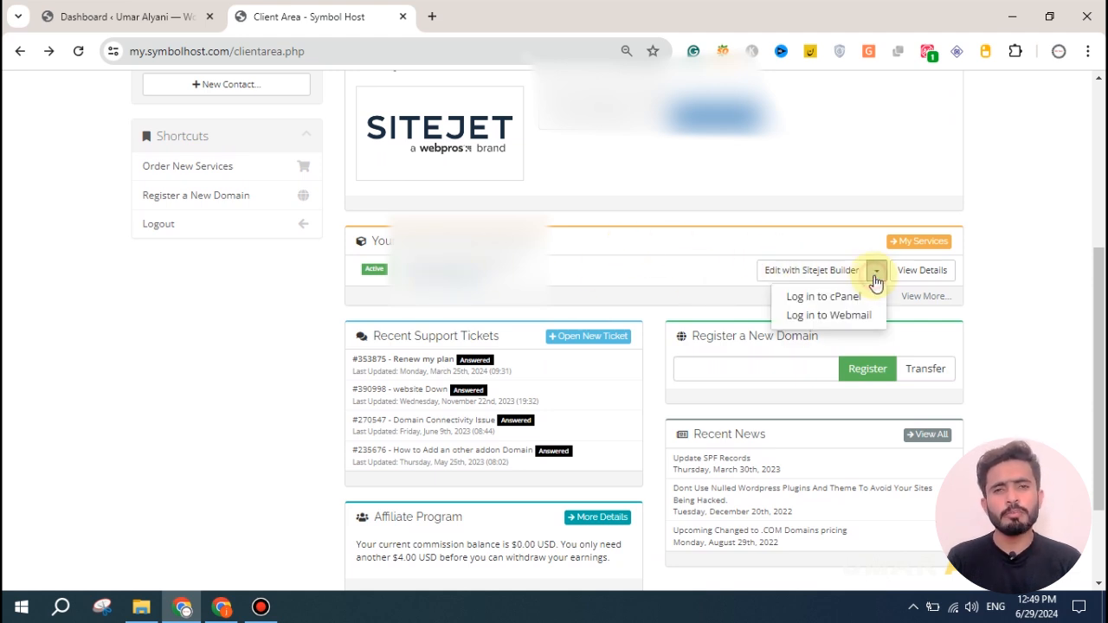
left_click(827, 298)
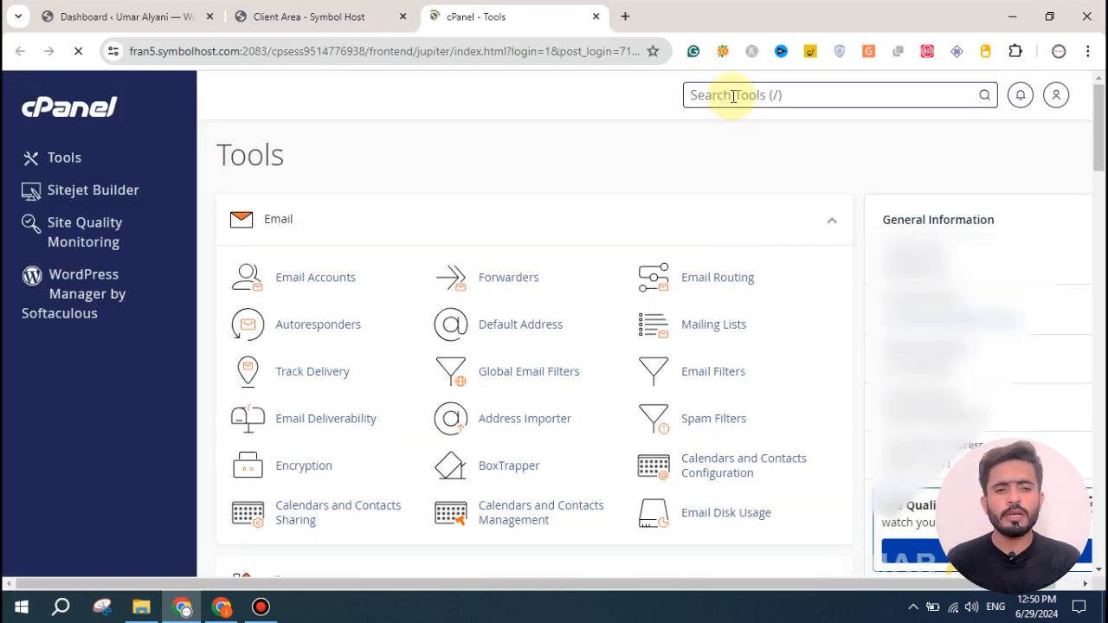
Search the cPanel tools for "file", open File Manager, and open the umaralyani.com folder
type("file")
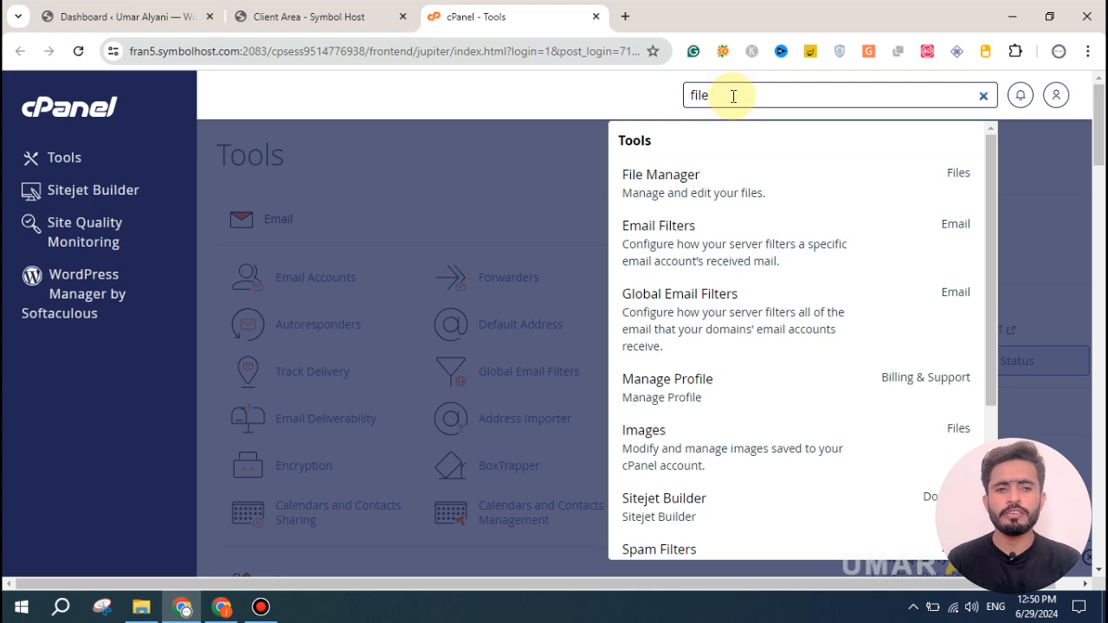
left_click(720, 194)
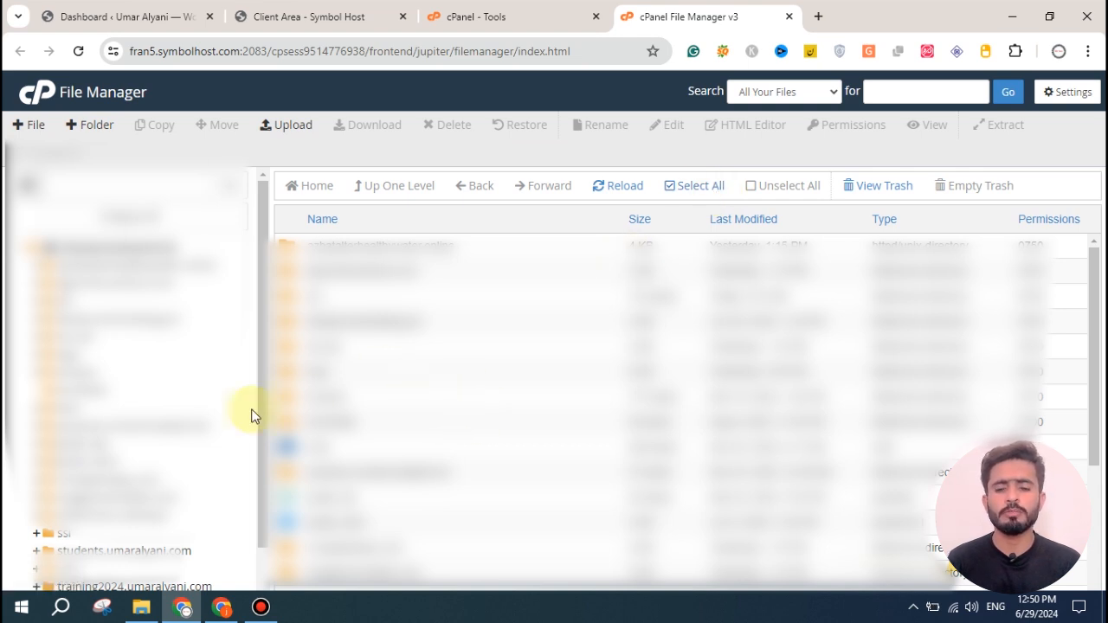
scroll(169, 364, "down", 2)
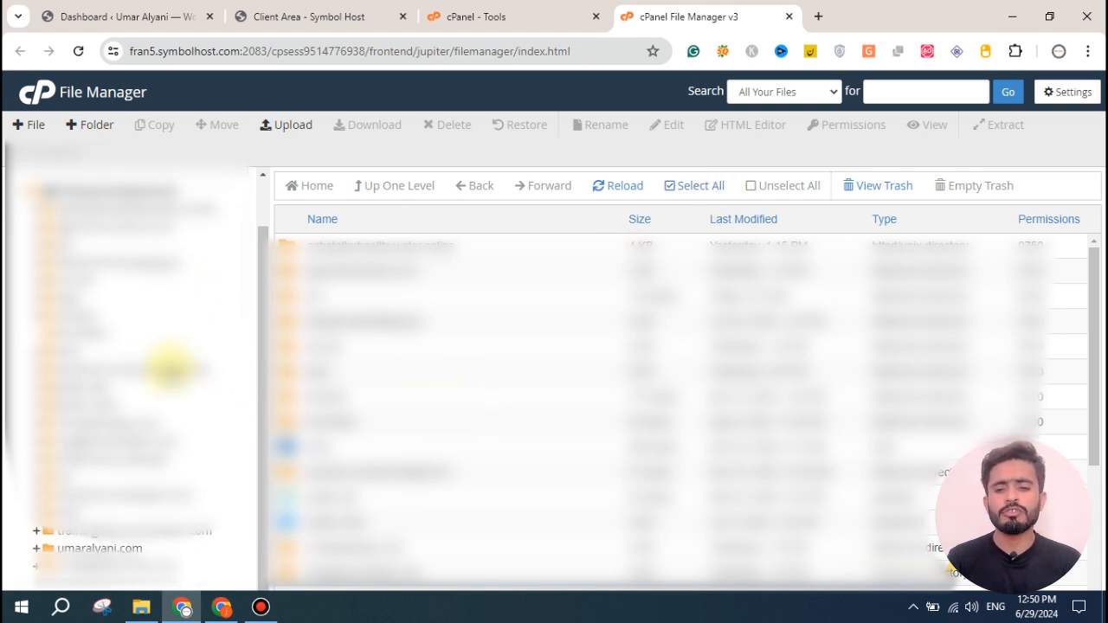
left_click(83, 545)
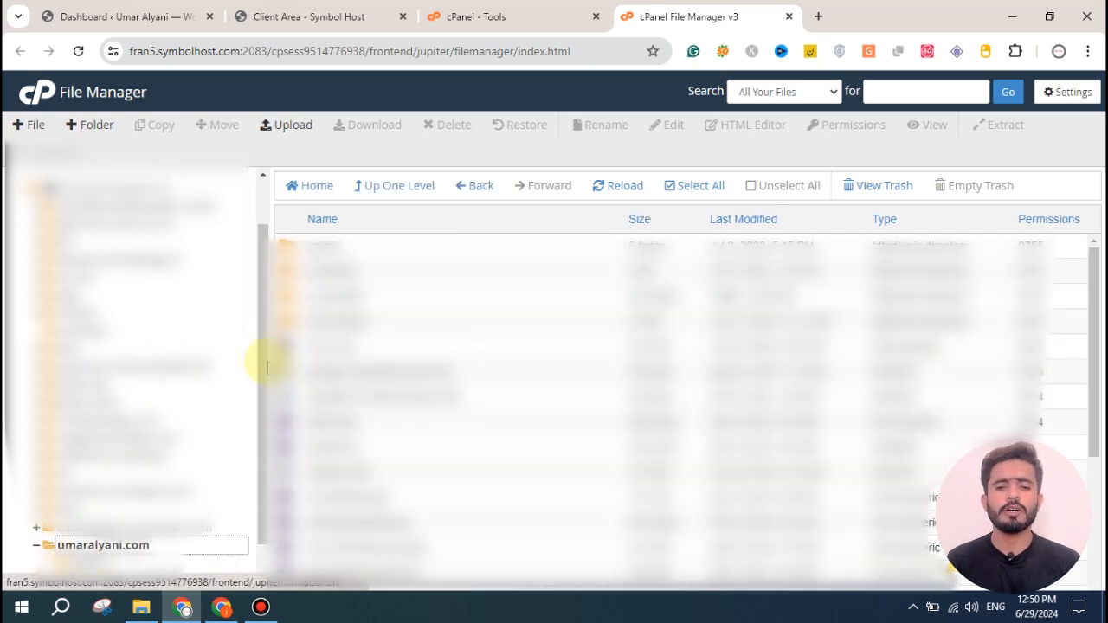
Check the umaralyani.com folder for existing Google verification files and upload the downloaded HTML verification file there
scroll(394, 293, "down", 1)
scroll(391, 294, "down", 3)
scroll(394, 304, "up", 3)
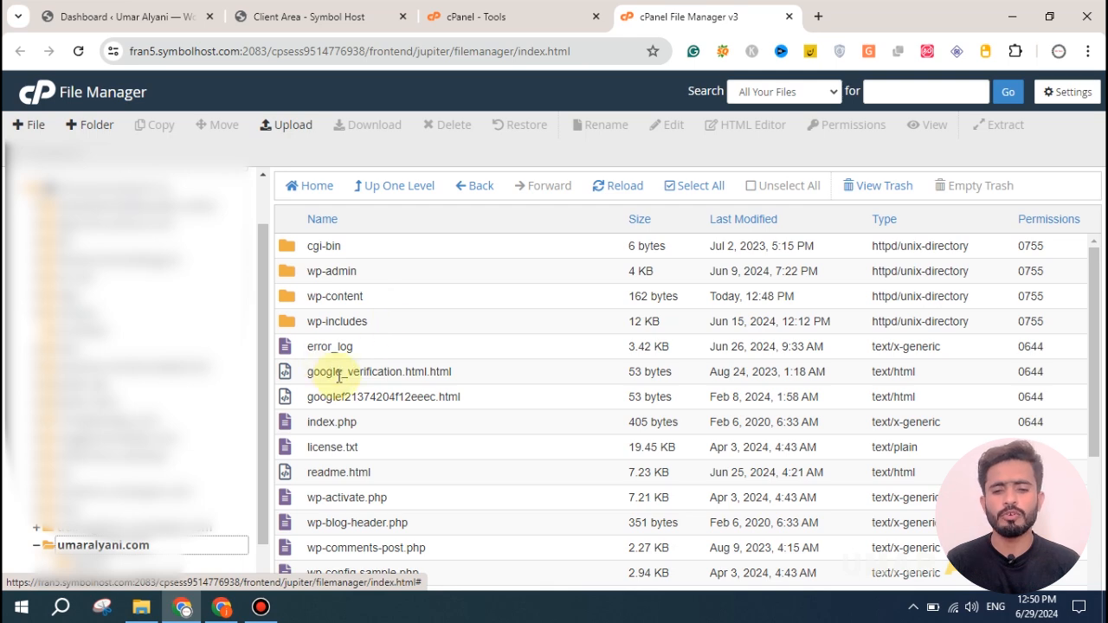
scroll(382, 373, "down", 3)
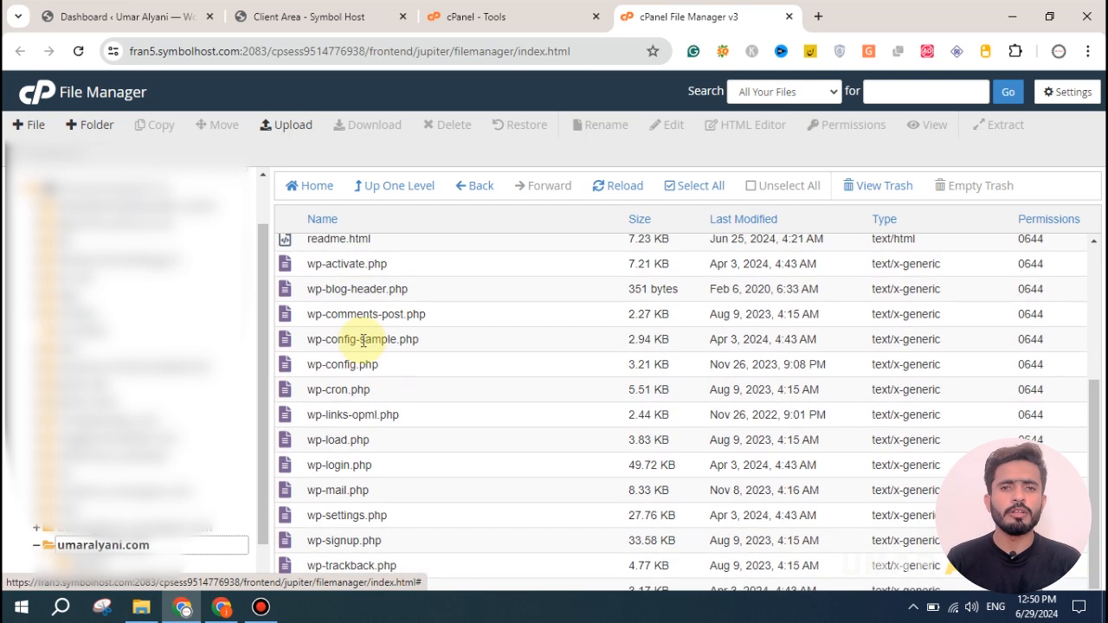
scroll(389, 446, "up", 5)
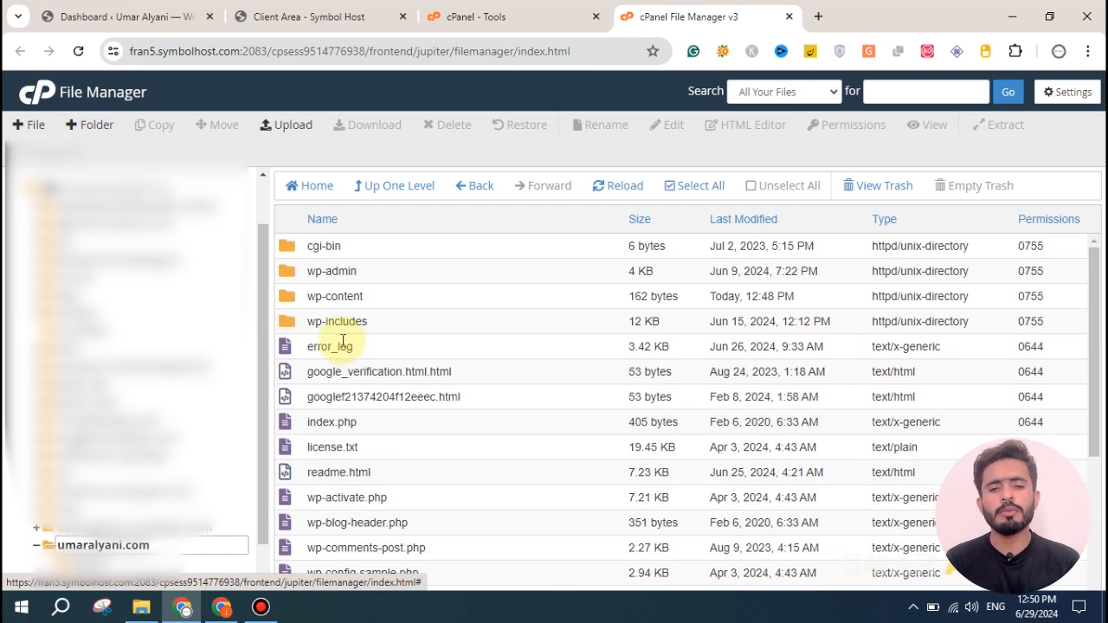
left_click_drag(305, 376, 398, 401)
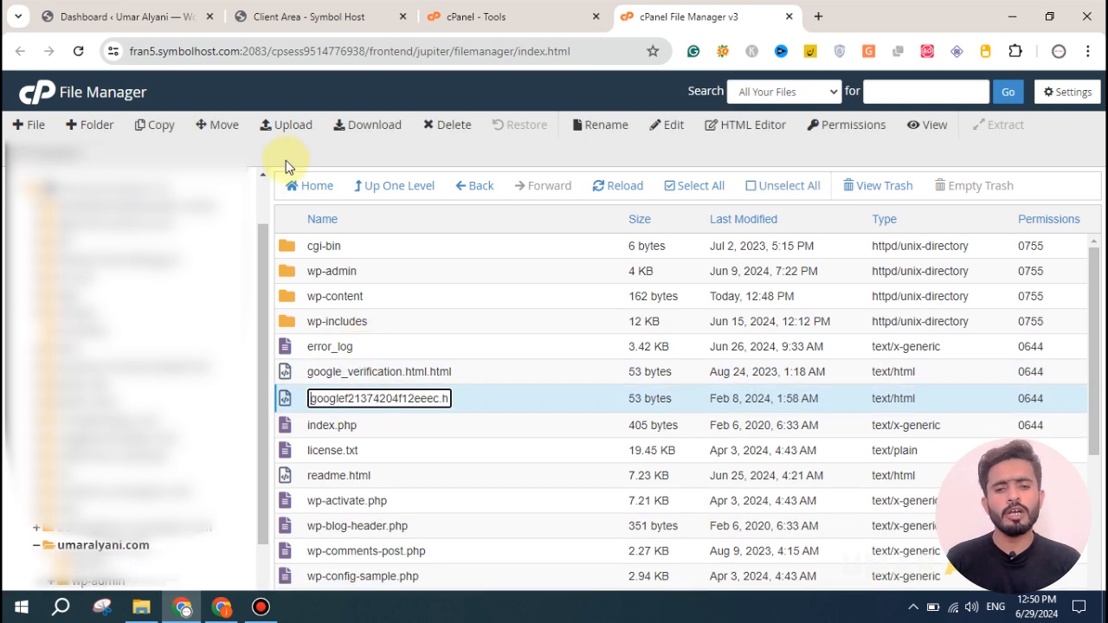
left_click(292, 130)
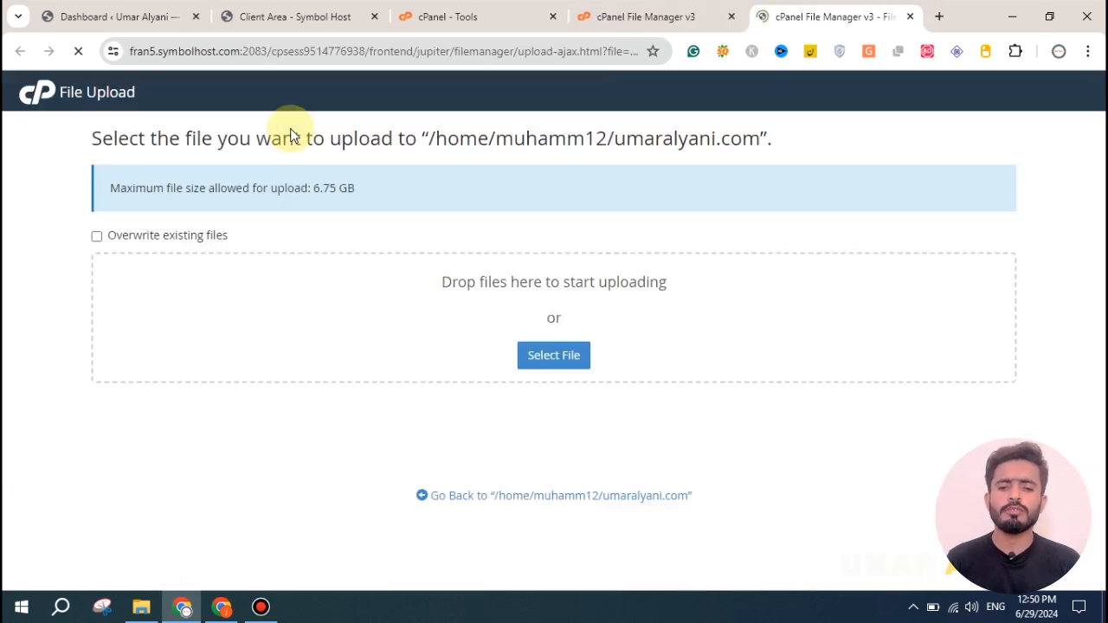
left_click(555, 362)
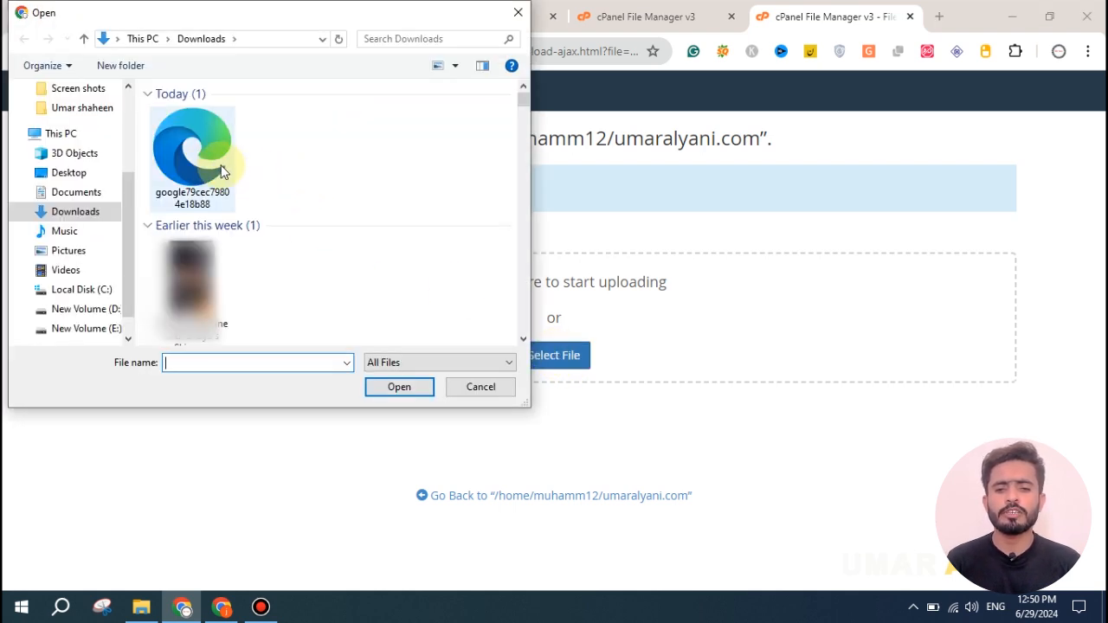
left_click(206, 157)
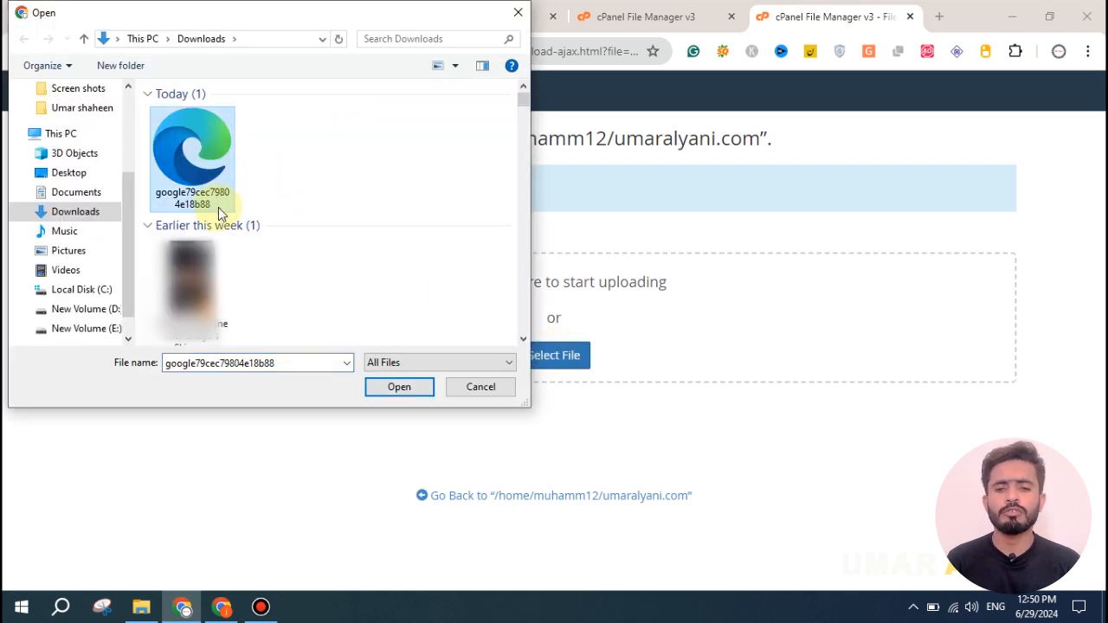
left_click(399, 387)
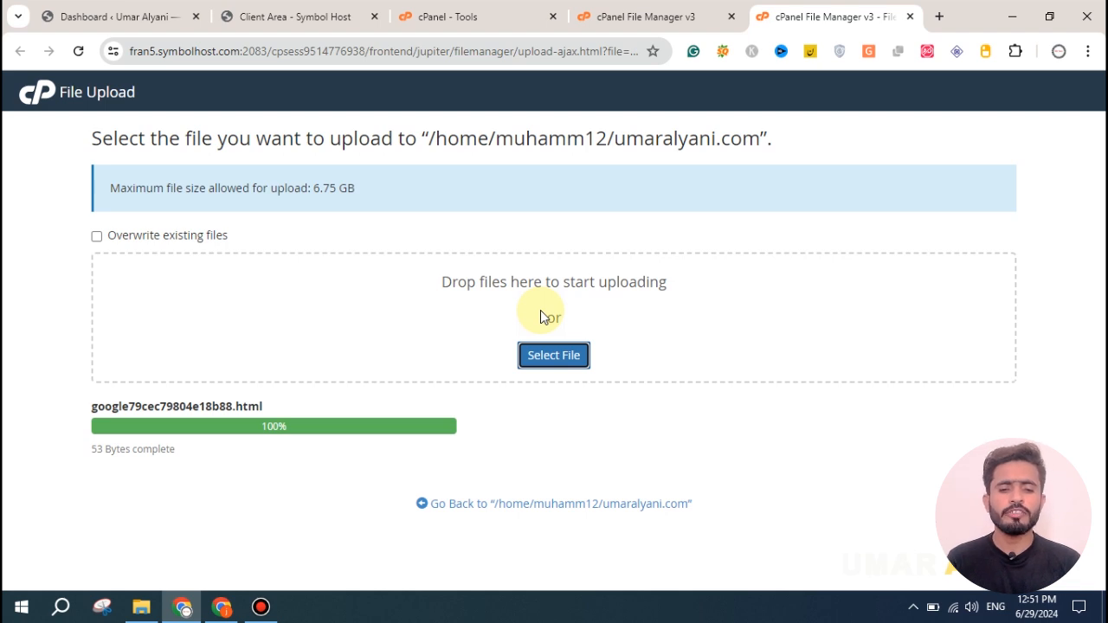
Return to the umaralyani.com folder in File Manager and check the newly uploaded HTML verification file
left_click(509, 505)
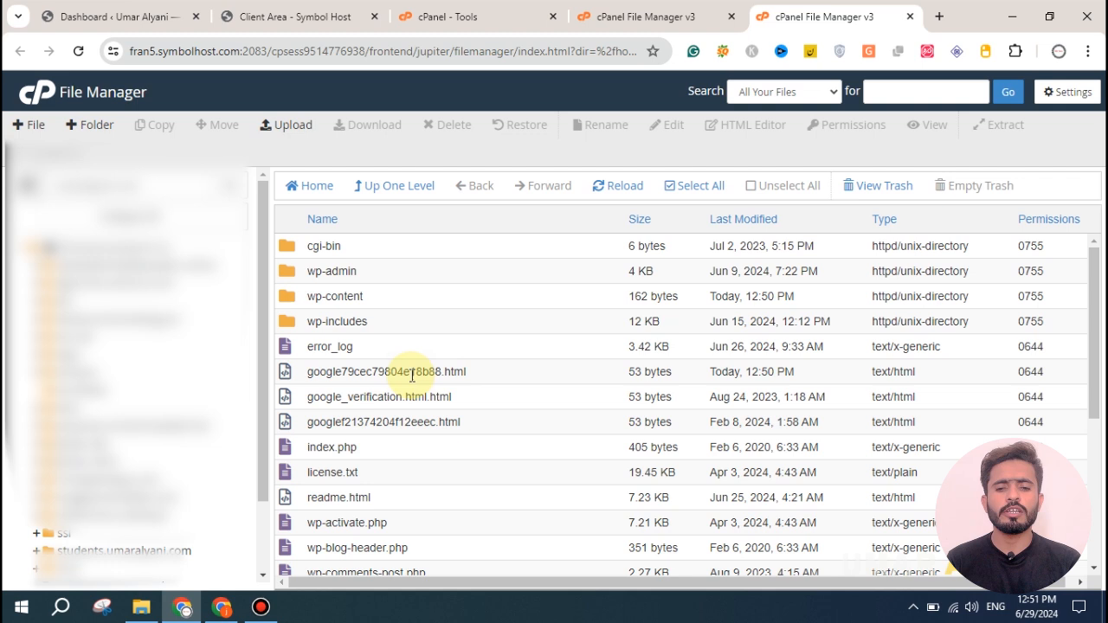
left_click_drag(431, 371, 439, 371)
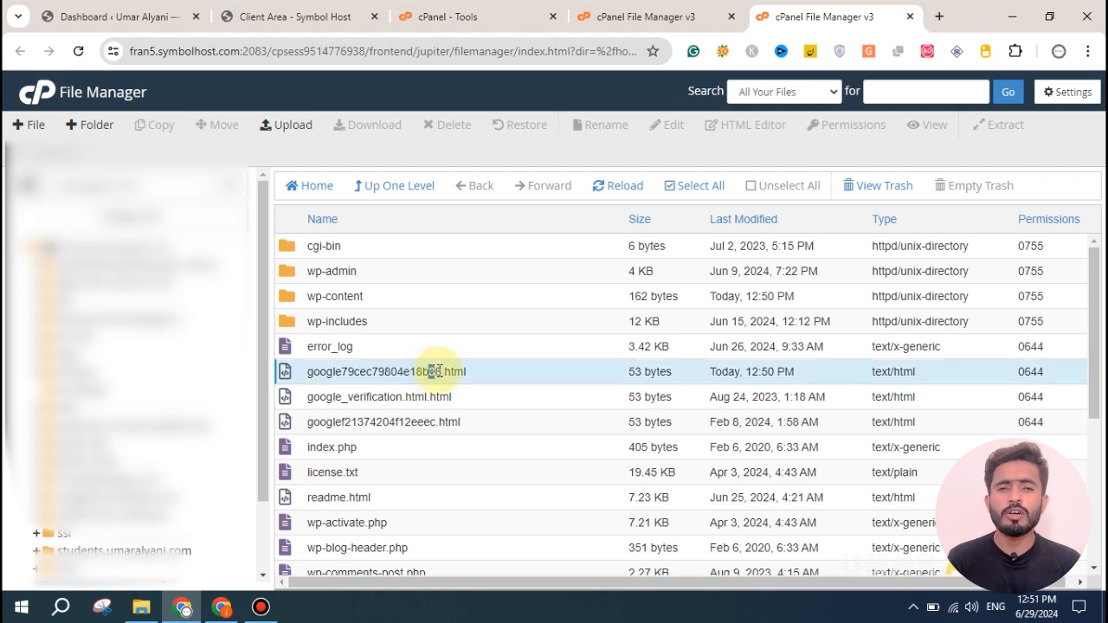
double_click(441, 371)
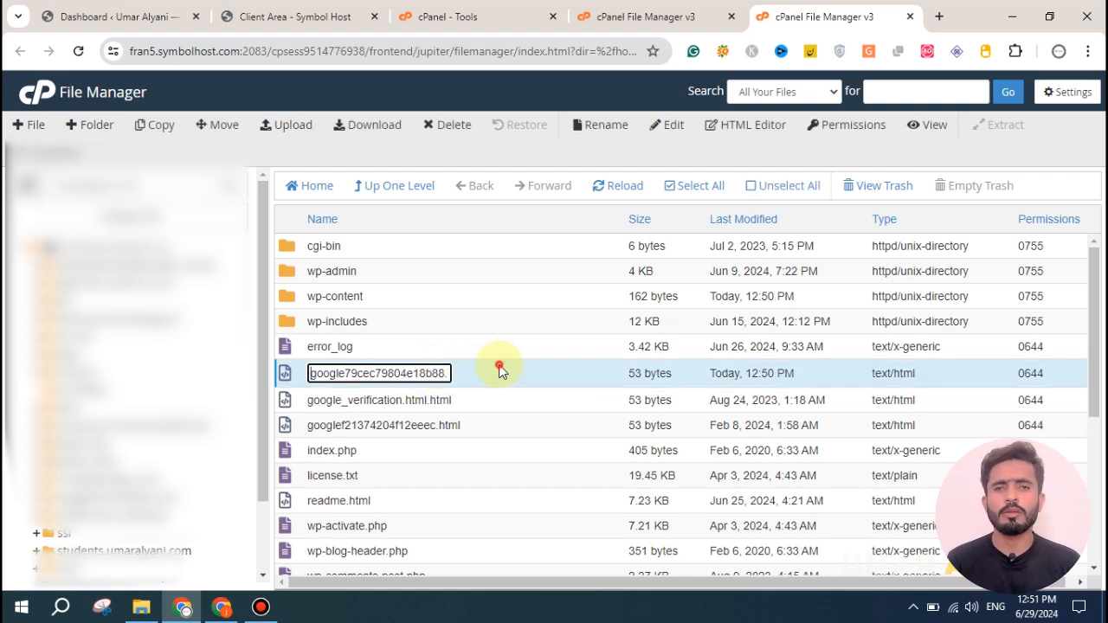
key("Return")
Switch to the Search Console window, verify ownership with the HTML file method, open the property, and dismiss the overview introduction
left_click(235, 608)
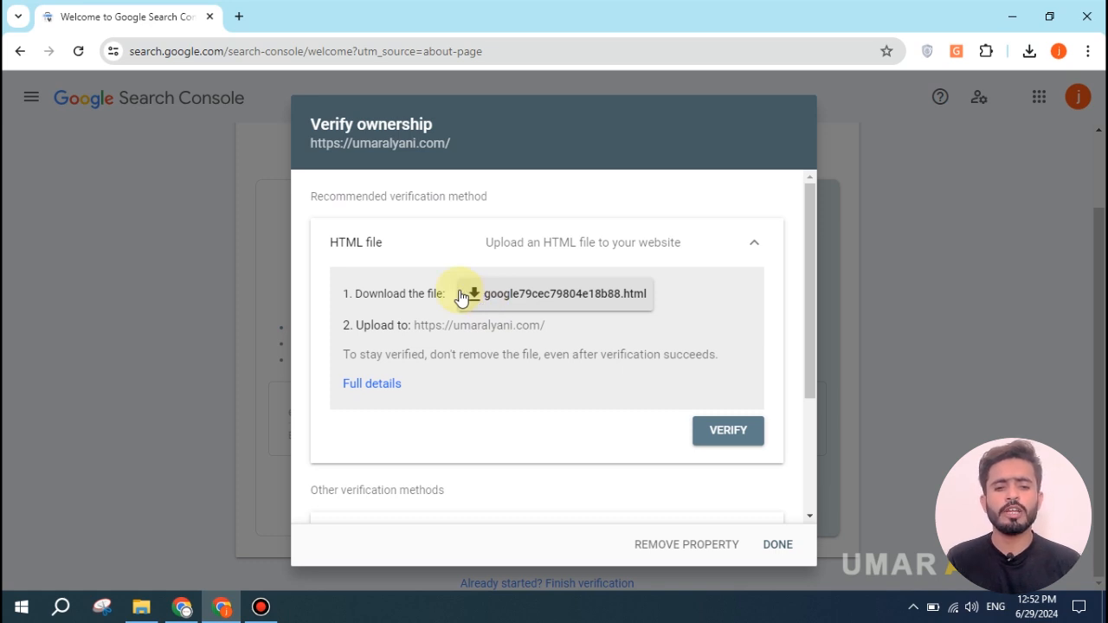
left_click(736, 431)
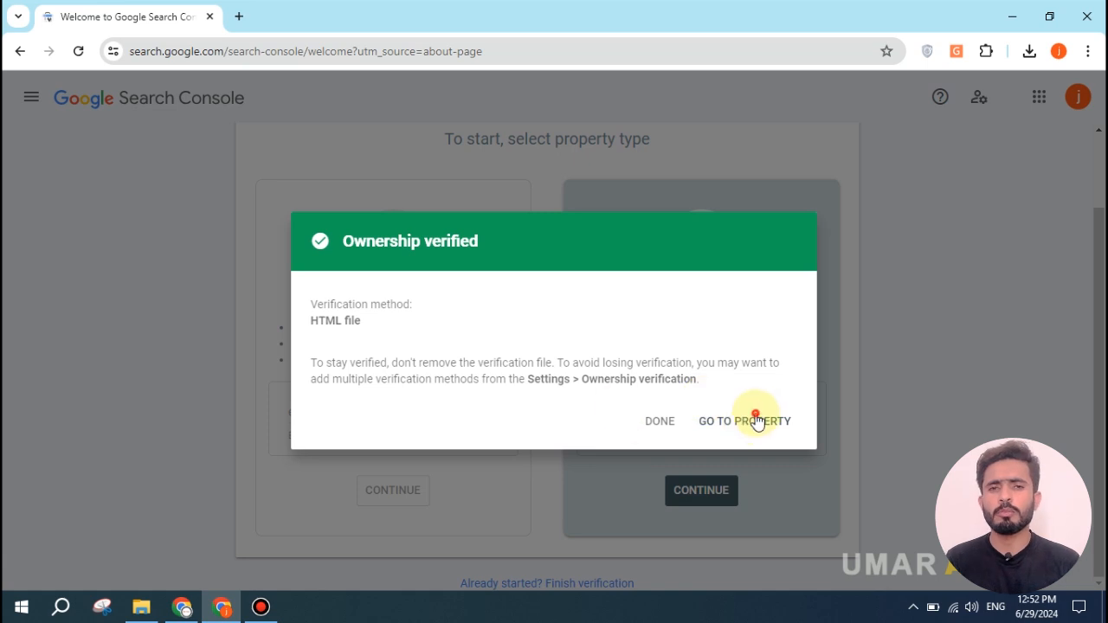
left_click(757, 421)
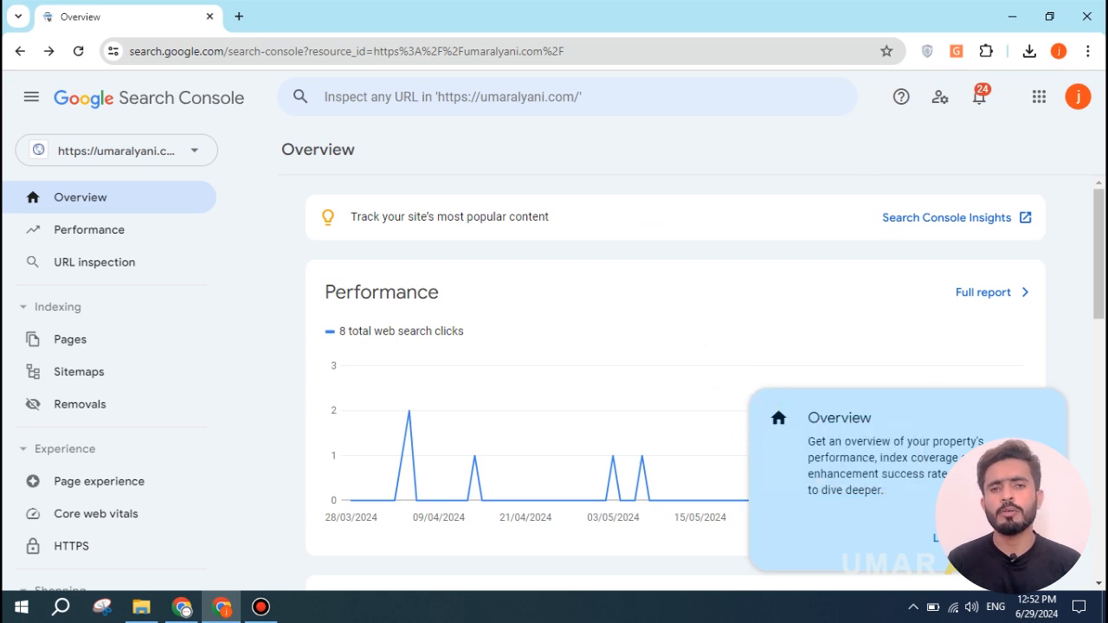
left_click(1028, 537)
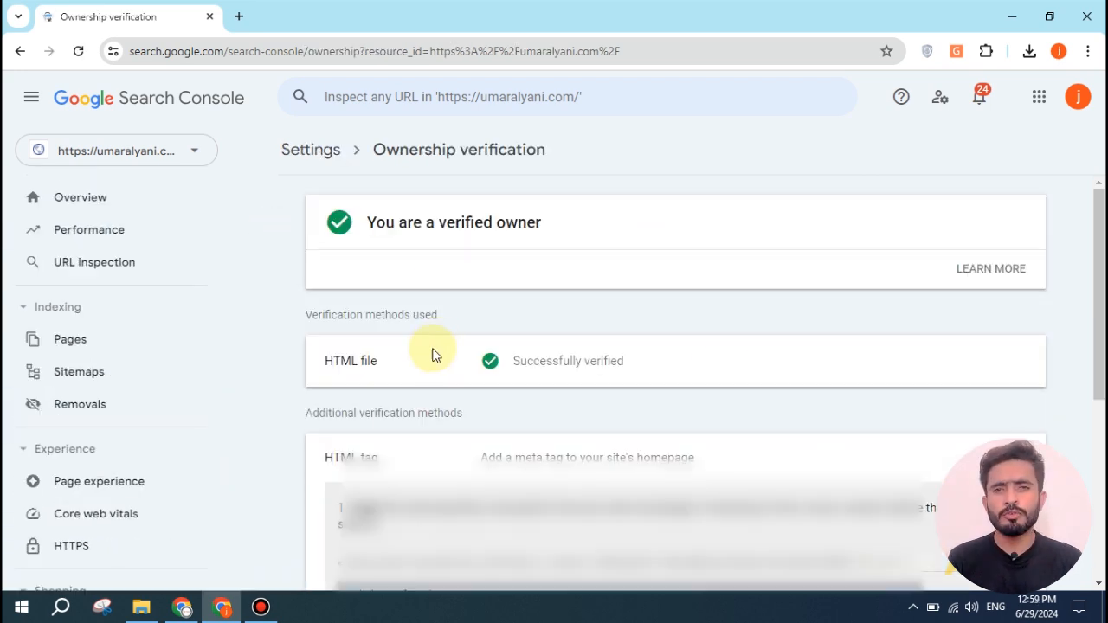
Open the property's ownership verification settings, expand the HTML tag method, and copy its meta tag
scroll(118, 240, "down", 7)
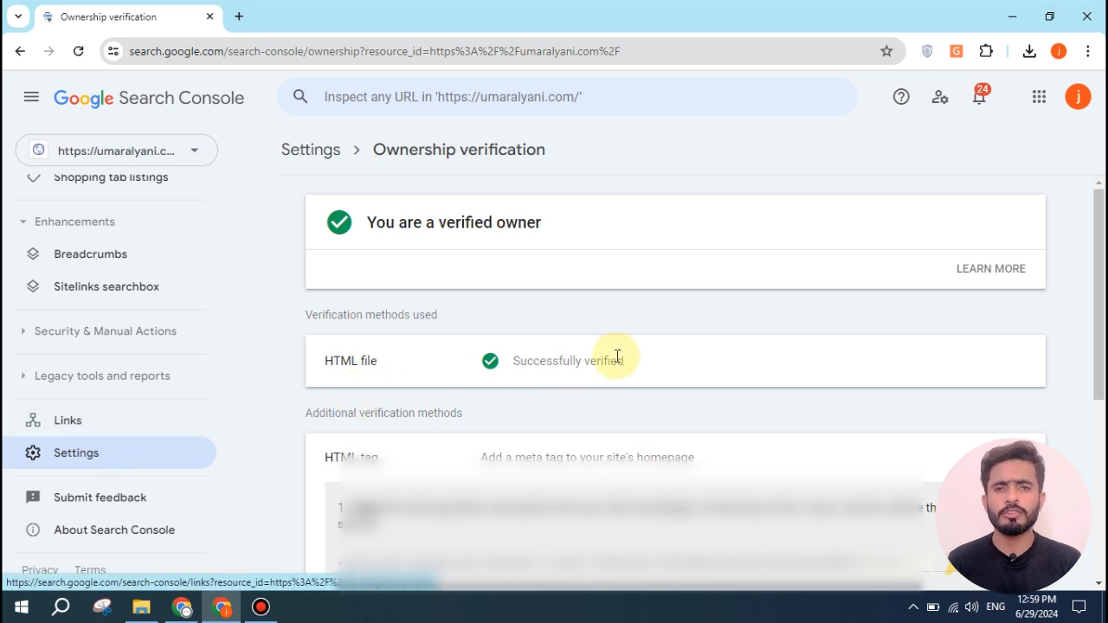
scroll(542, 372, "down", 1)
scroll(542, 371, "up", 1)
left_click(76, 452)
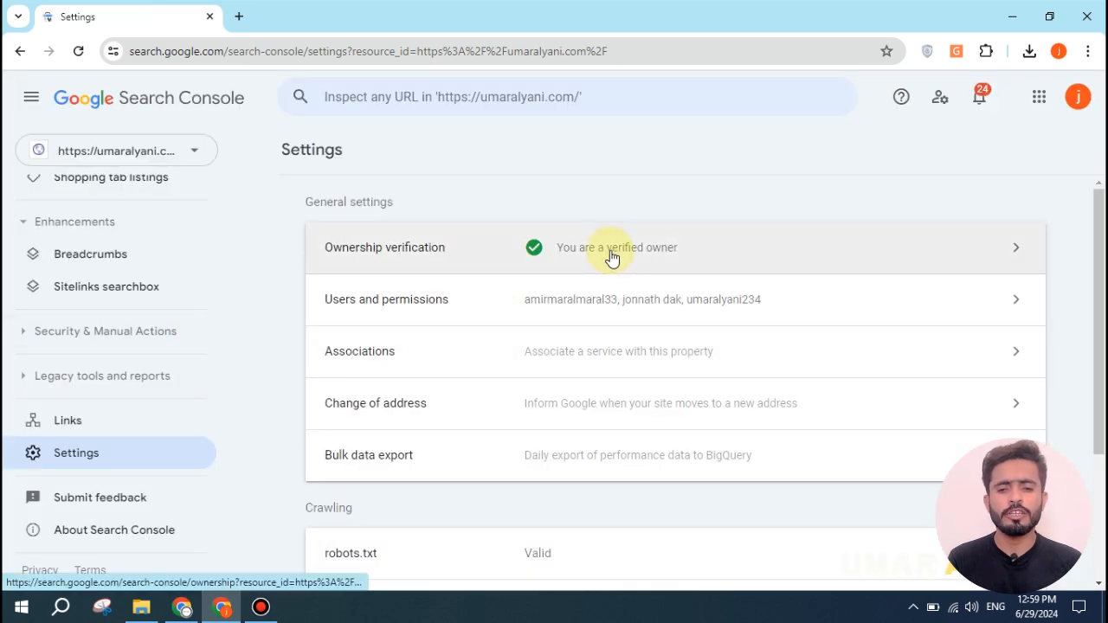
left_click(611, 253)
scroll(451, 374, "down", 1)
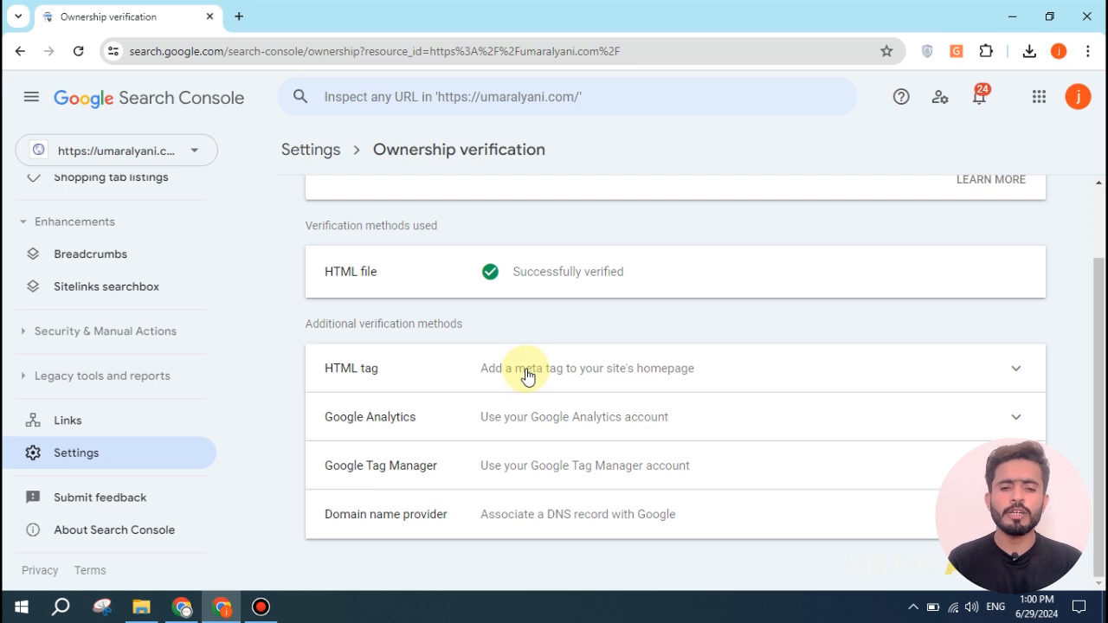
left_click(527, 374)
scroll(451, 424, "down", 1)
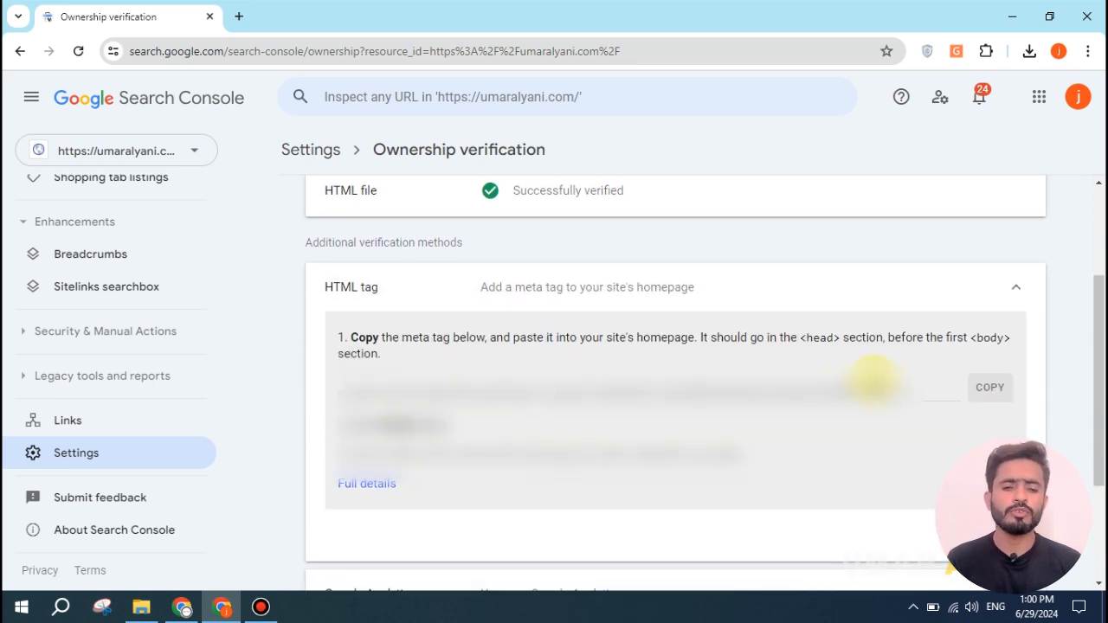
left_click(987, 388)
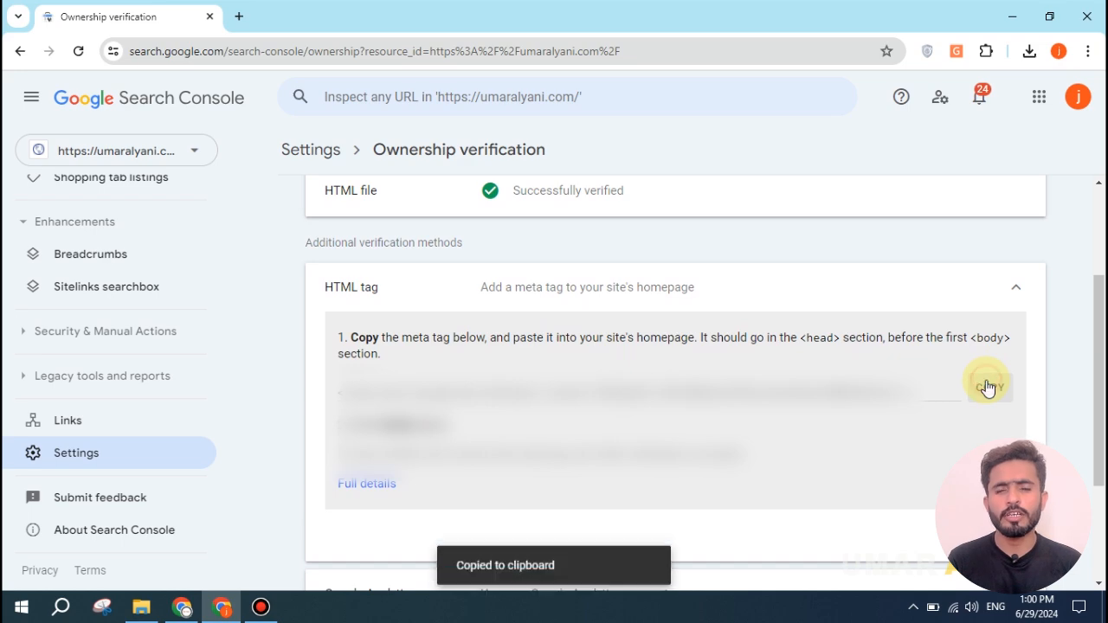
Switch to the WordPress dashboard, check which theme is active, and open the Theme File Editor
left_click(184, 605)
left_click(105, 12)
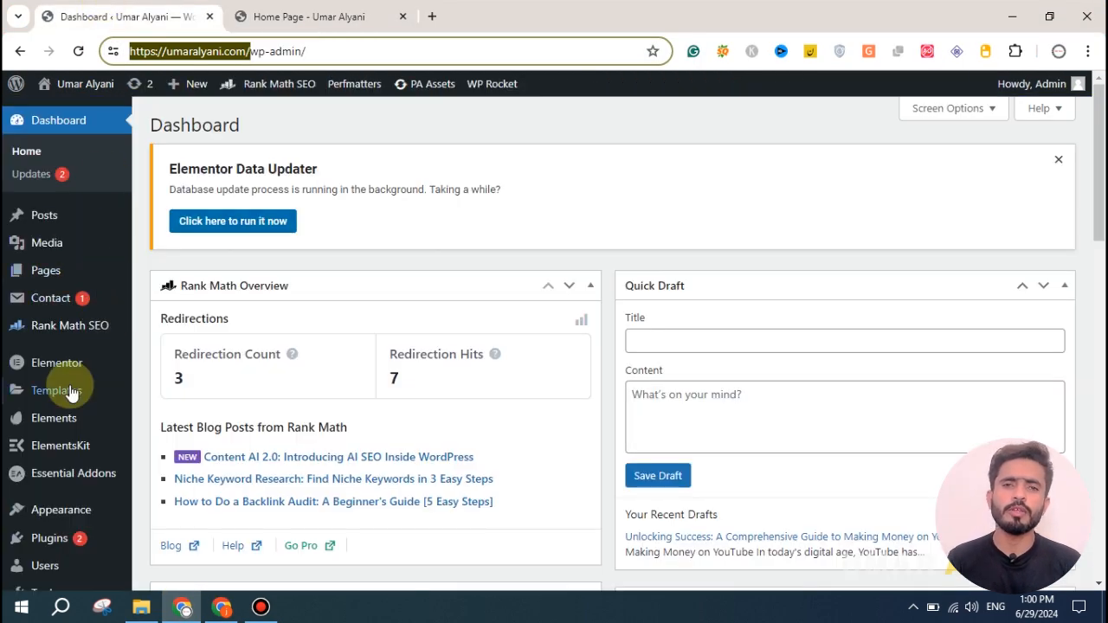
scroll(71, 413, "down", 3)
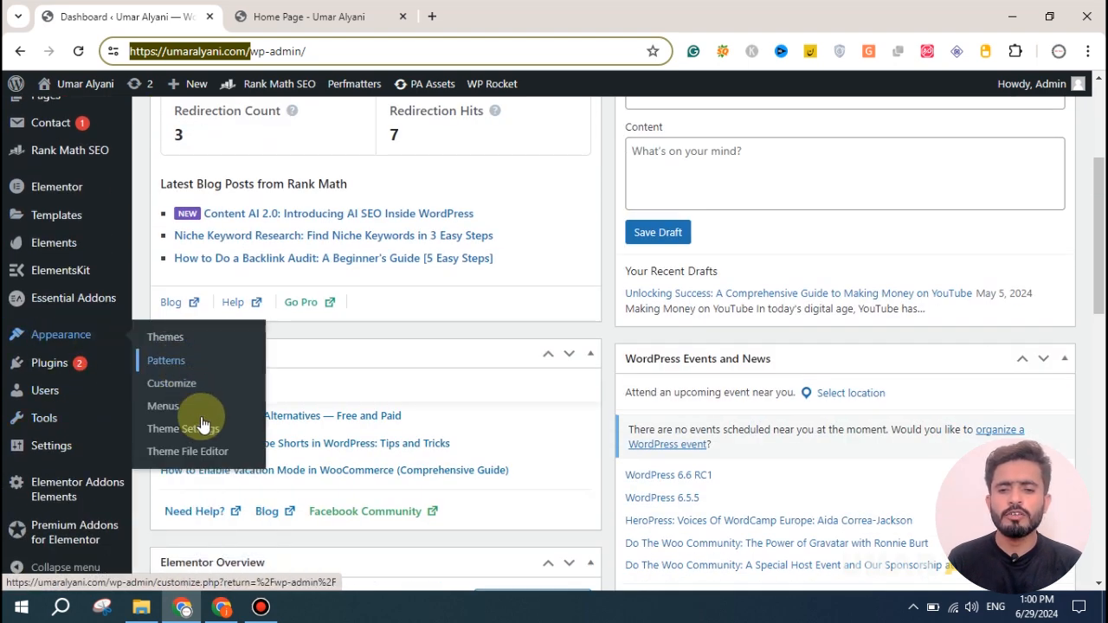
left_click(170, 349)
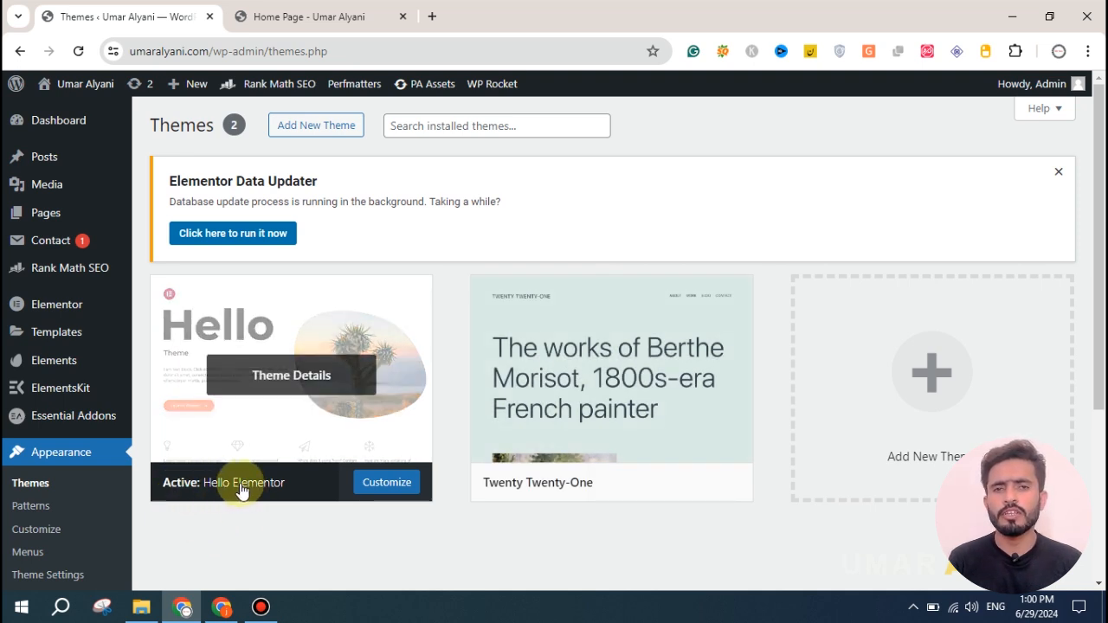
scroll(72, 501, "down", 1)
left_click(46, 525)
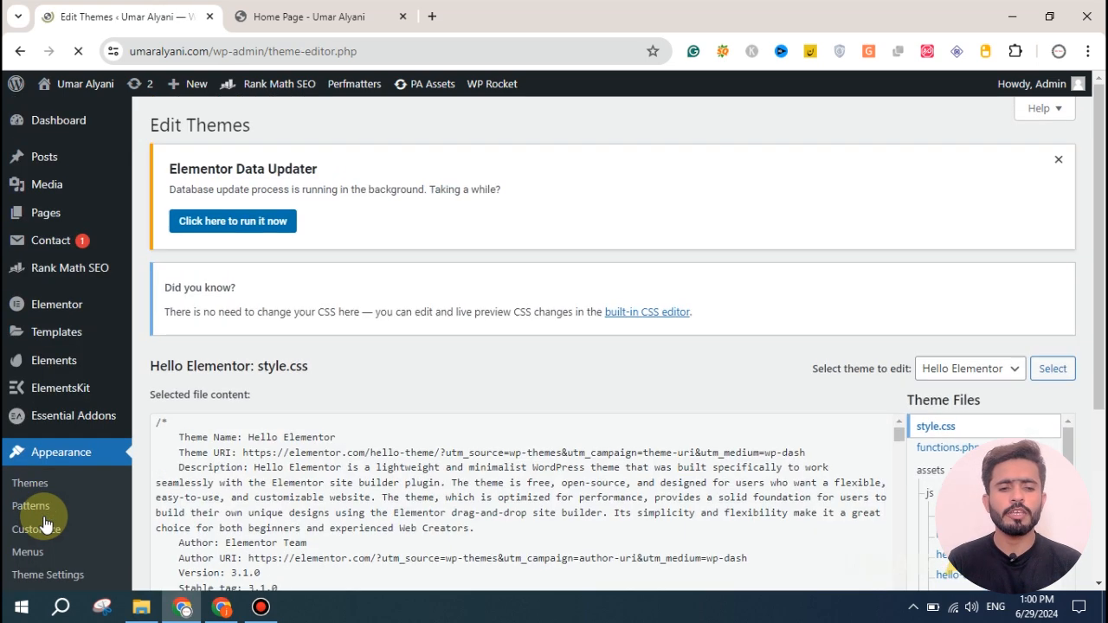
scroll(433, 441, "down", 1)
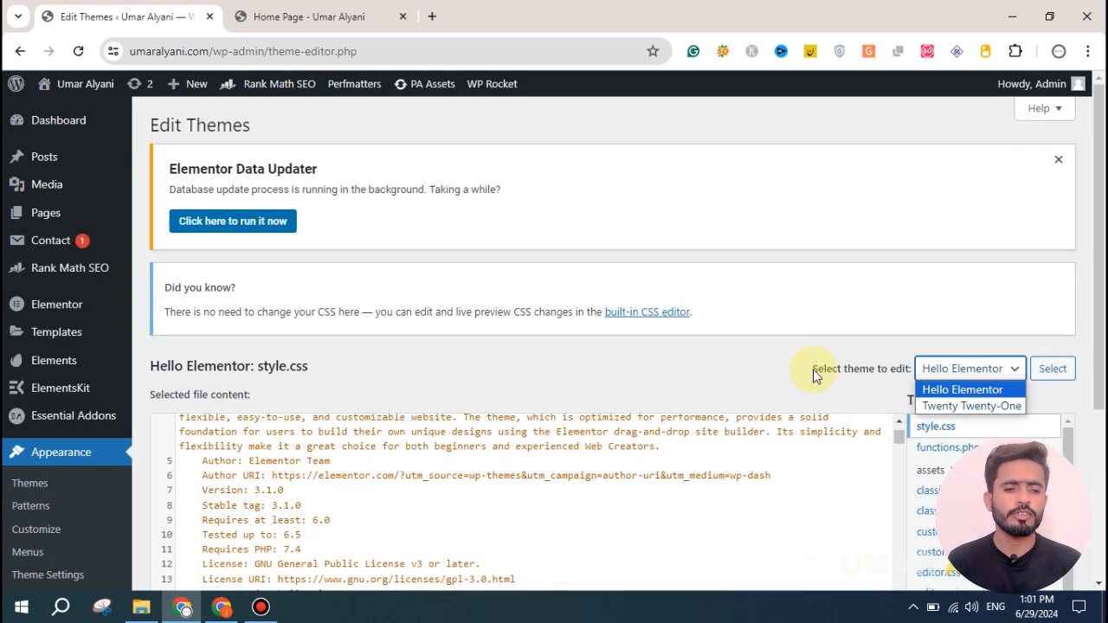
Choose Hello Elementor as the theme to edit and open its header.php file at the head section
left_click_drag(812, 369, 911, 370)
left_click(980, 368)
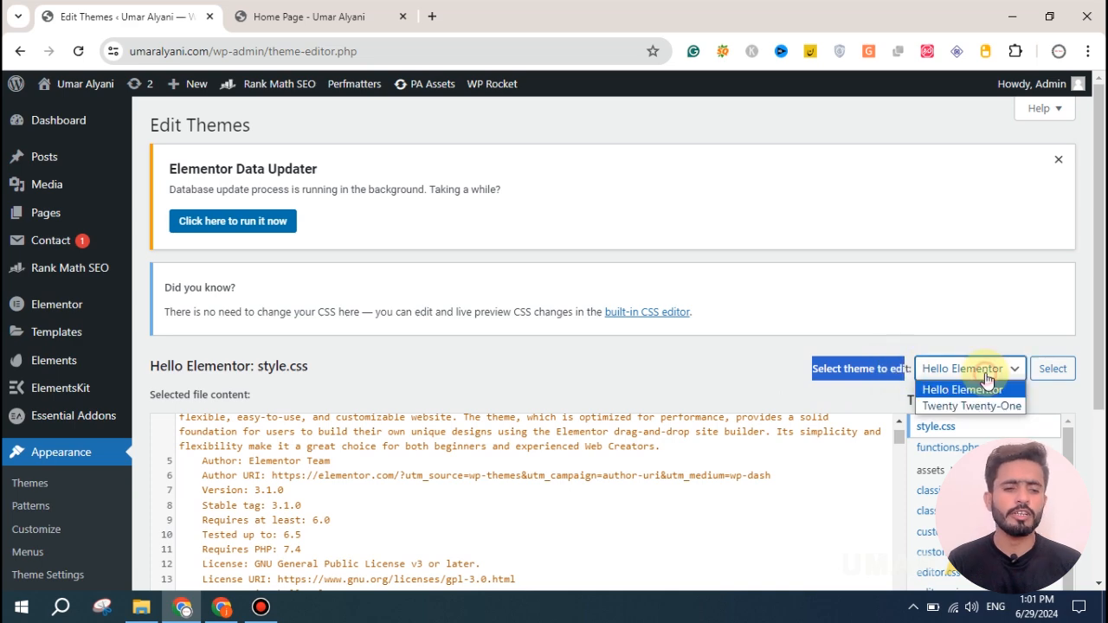
left_click(963, 392)
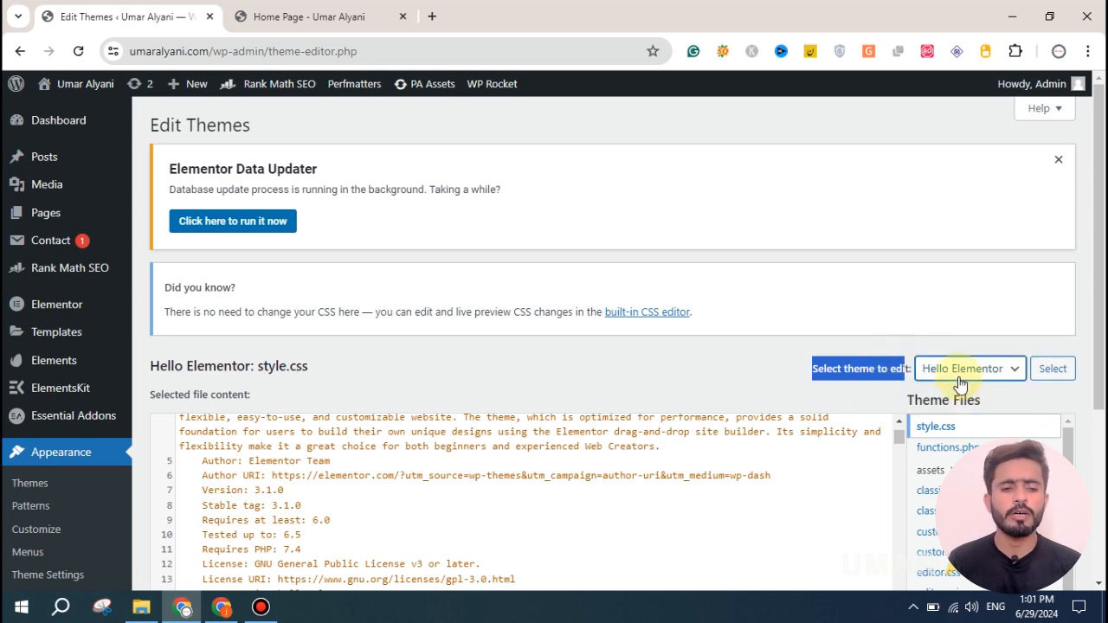
scroll(953, 399, "down", 3)
scroll(970, 415, "down", 5)
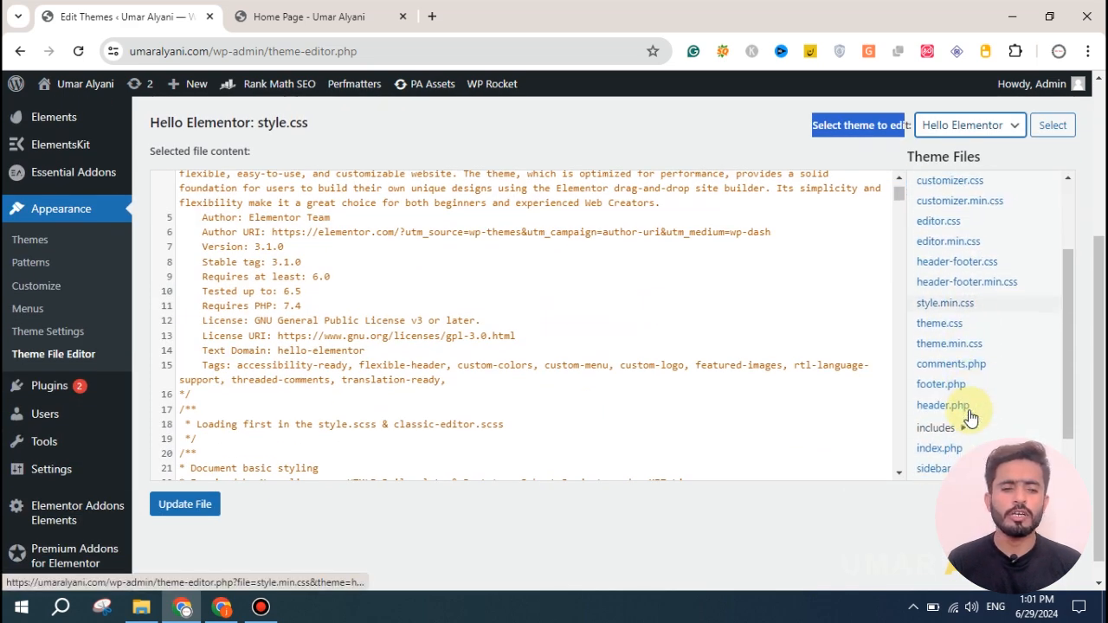
left_click(953, 361)
scroll(648, 412, "down", 3)
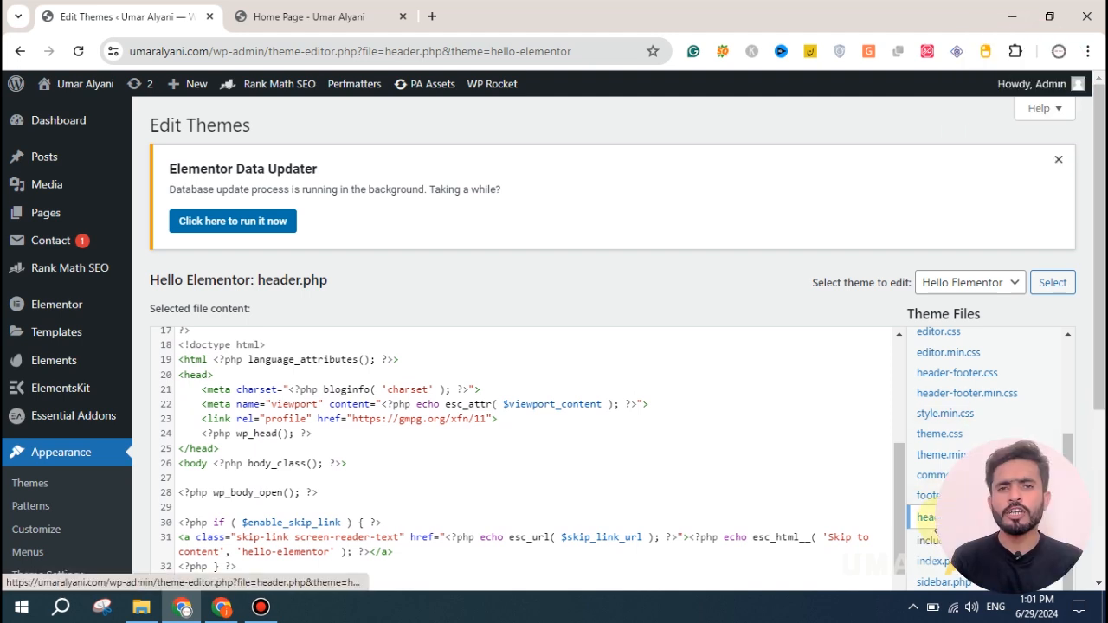
Insert an empty line below the opening <head> tag in header.php, and copy the HTML meta tag from Search Console again
left_click(226, 380)
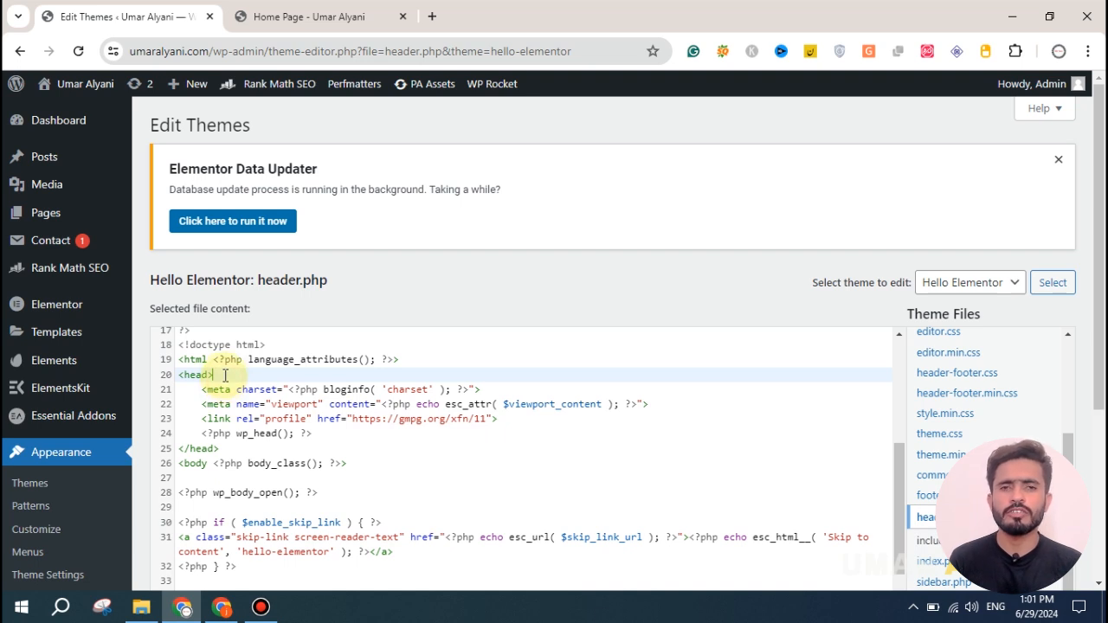
key("Return")
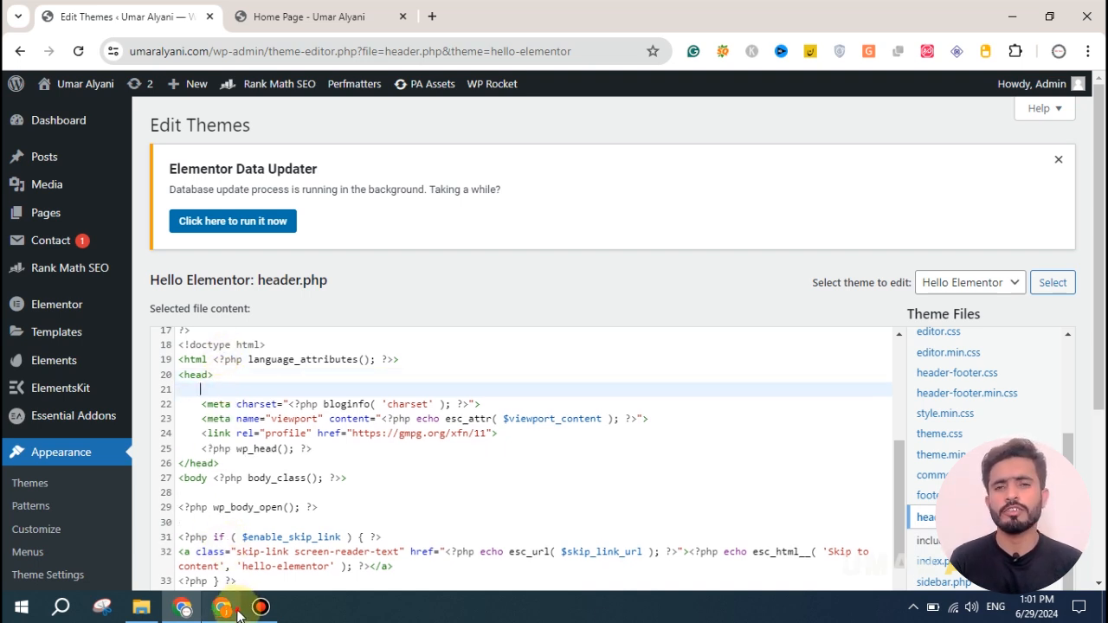
key("alt+Tab")
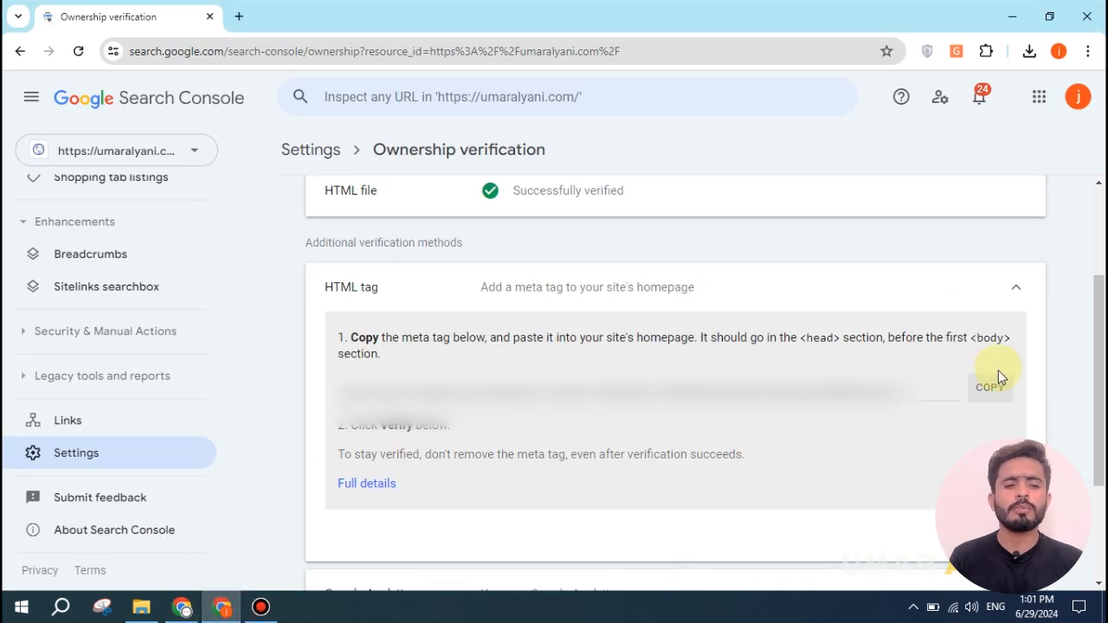
left_click(989, 394)
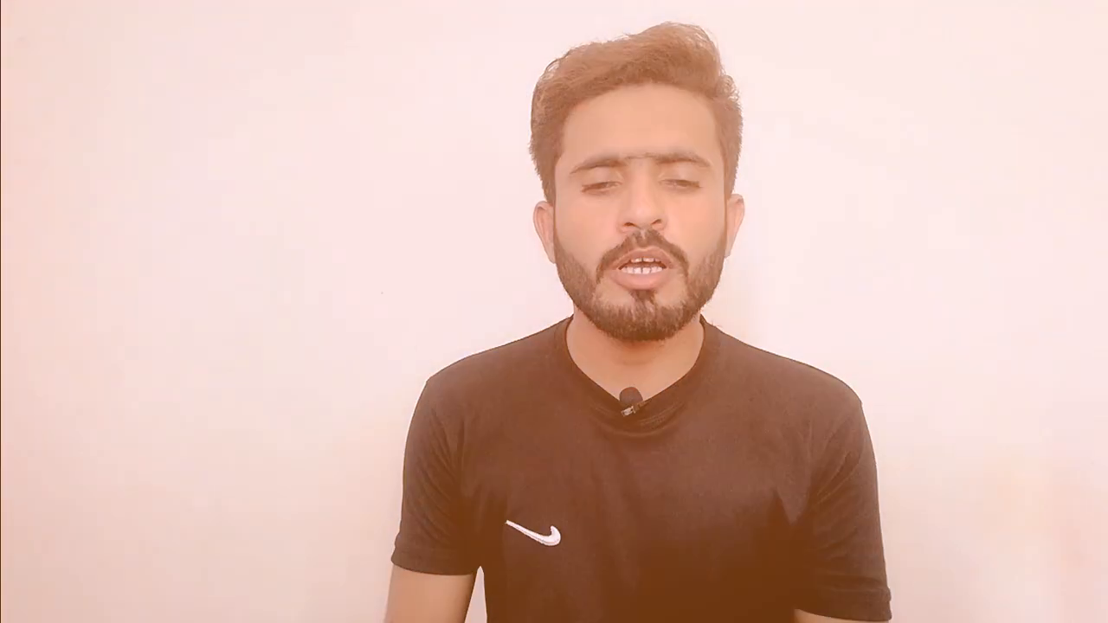